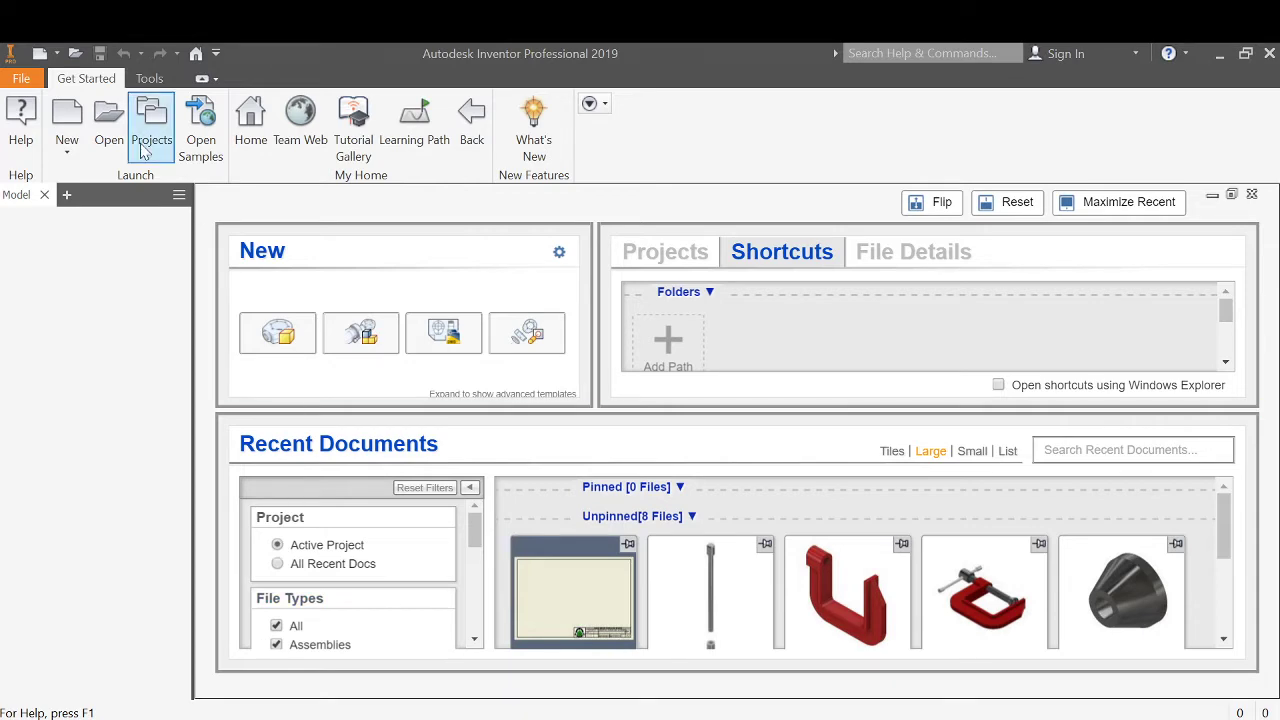
- Browse the Metric templates in the New File dialog, then close it without creating anything
left_click(67, 144)
left_click(72, 188)
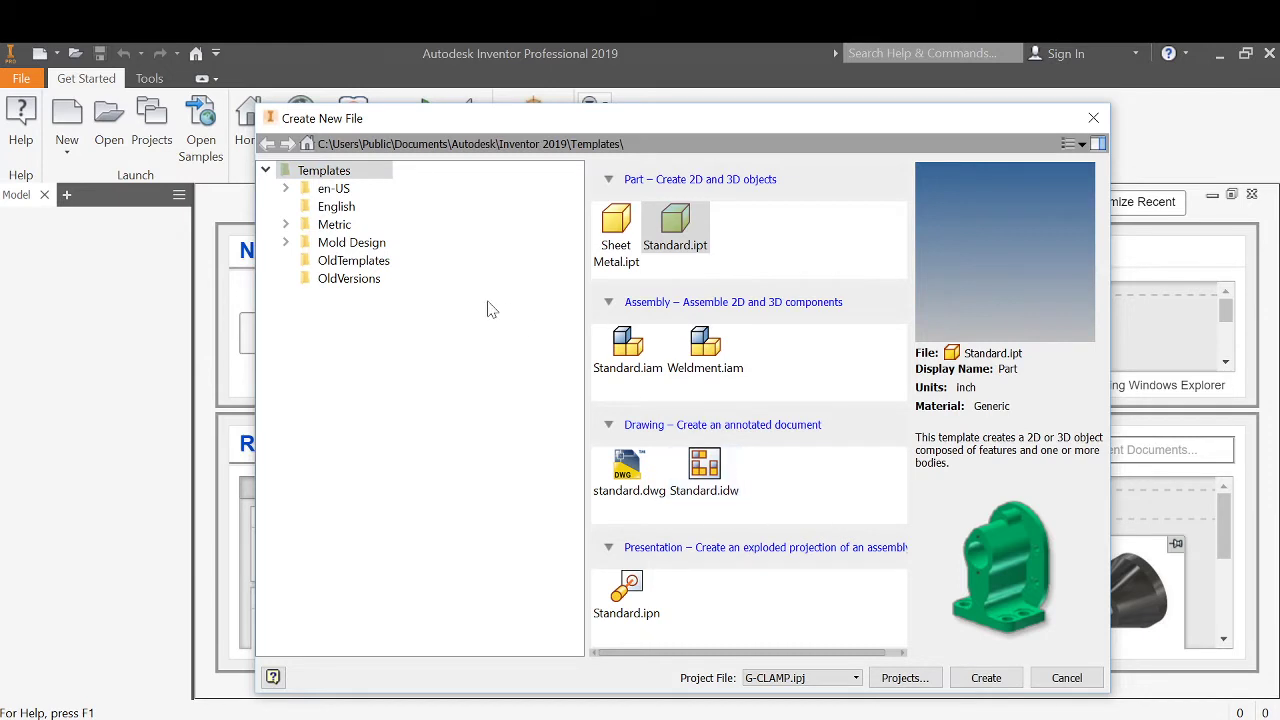
left_click(334, 225)
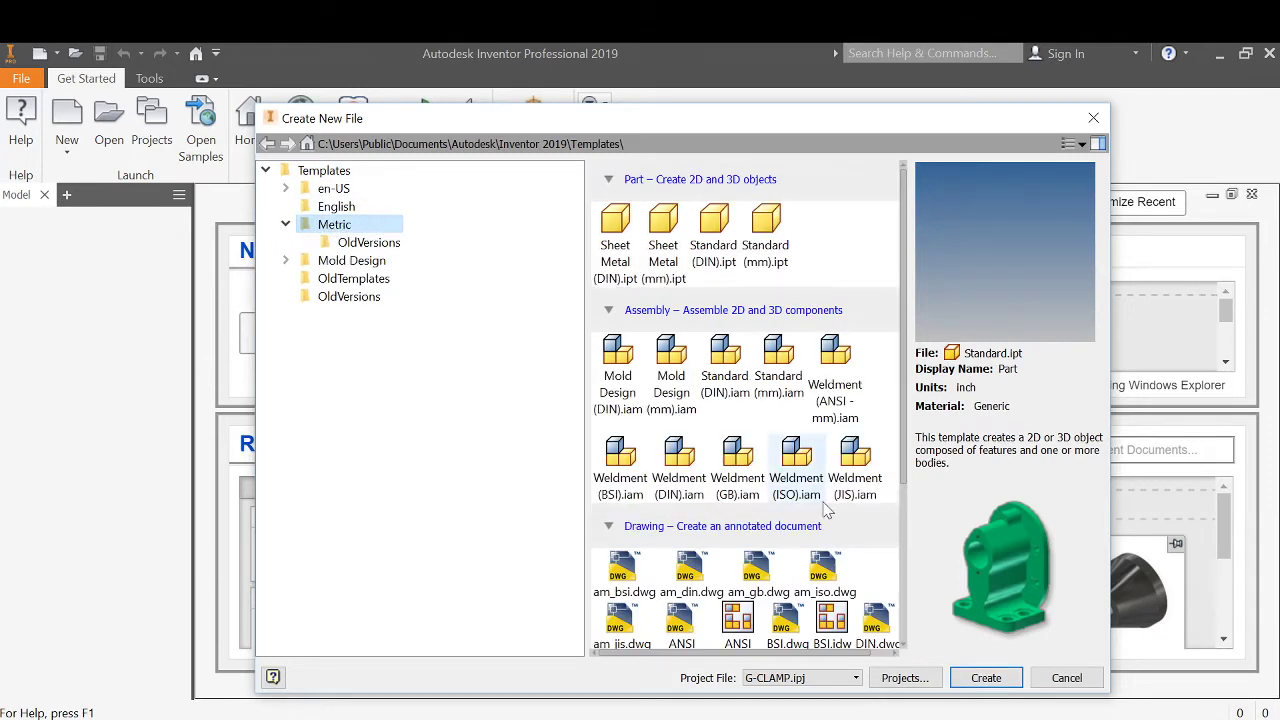
scroll(672, 588, "down", 2)
scroll(672, 588, "down", 1)
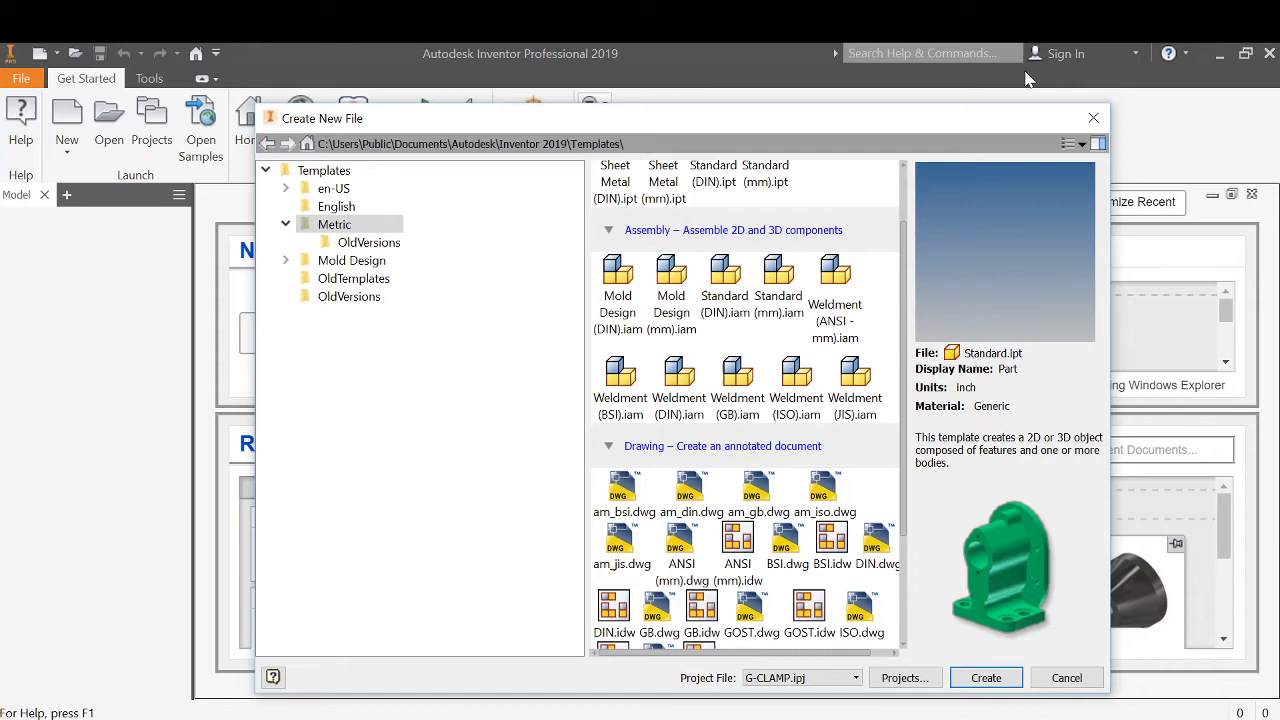
left_click(1090, 126)
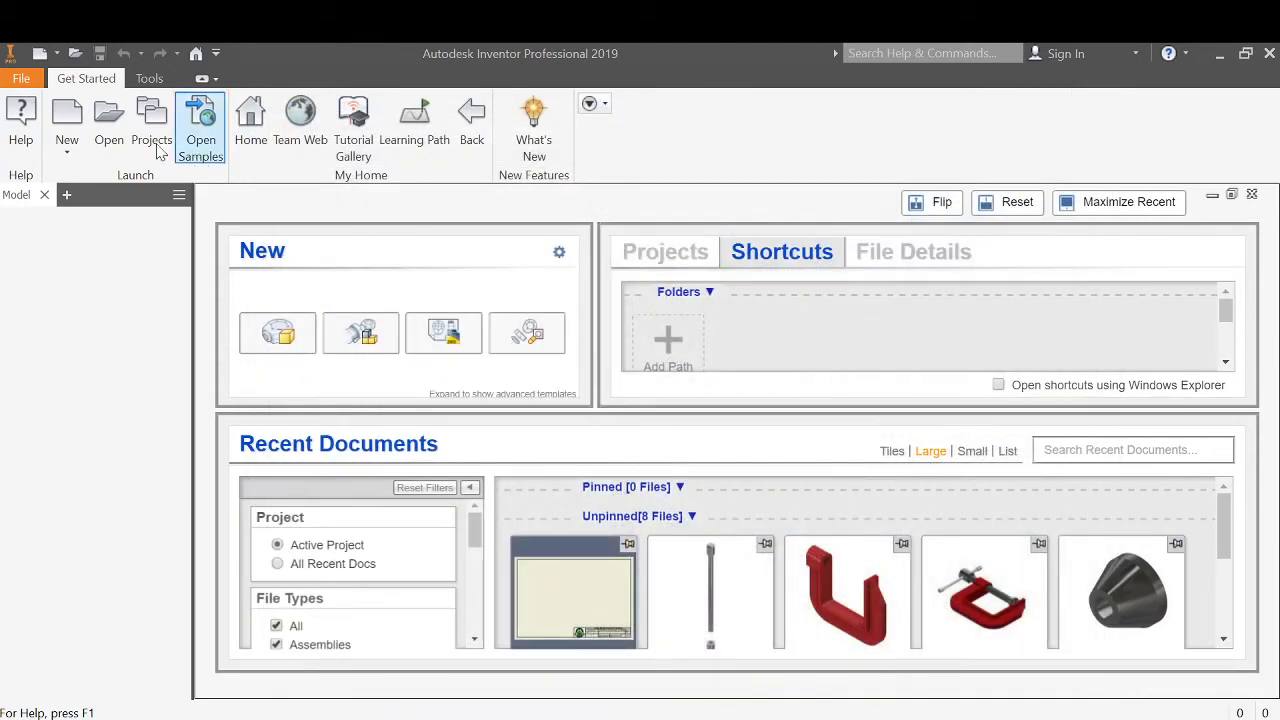
- In the Open dialog, select FGSHS.idw in the G-CLAMP folder and copy it
left_click(108, 140)
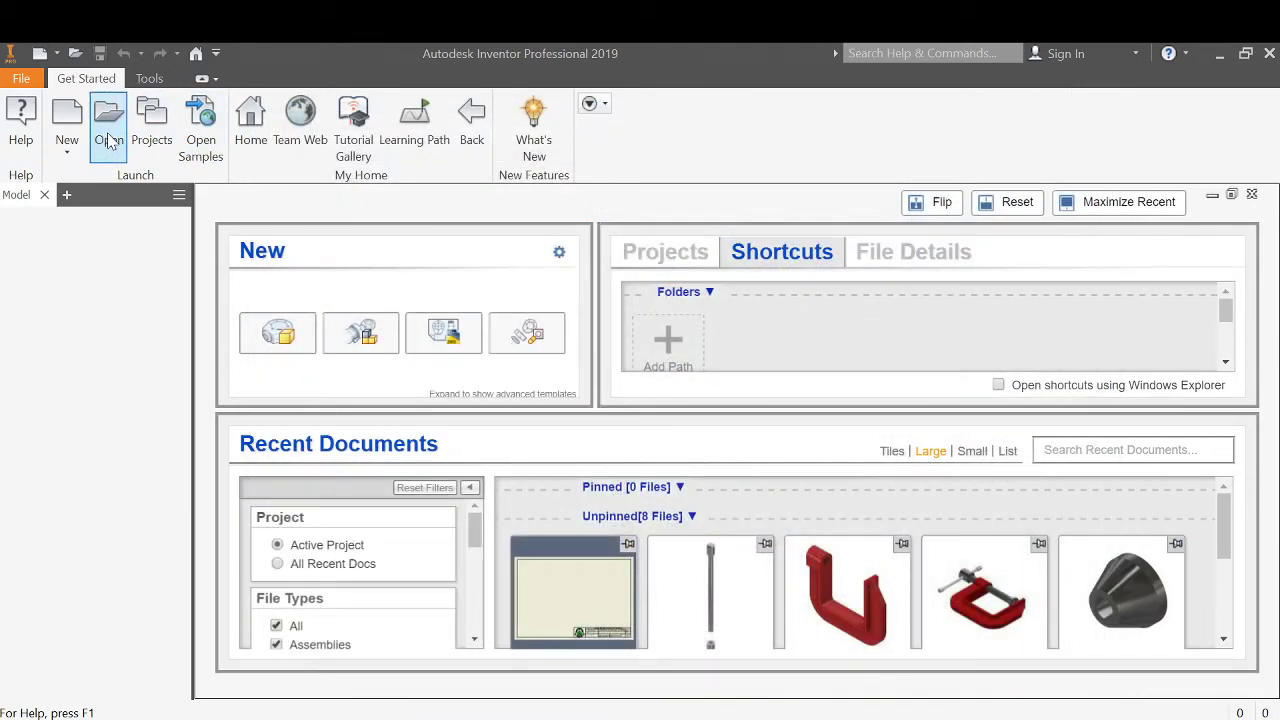
mouse_move(586, 310)
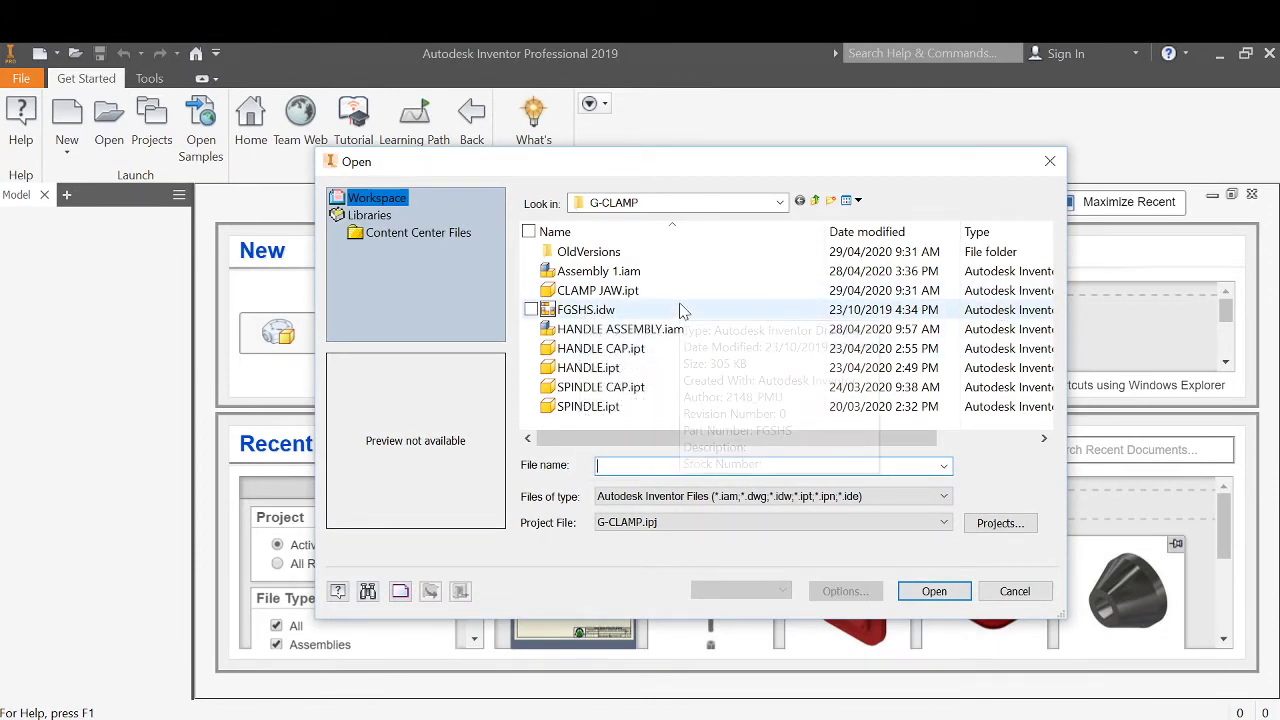
left_click(1050, 161)
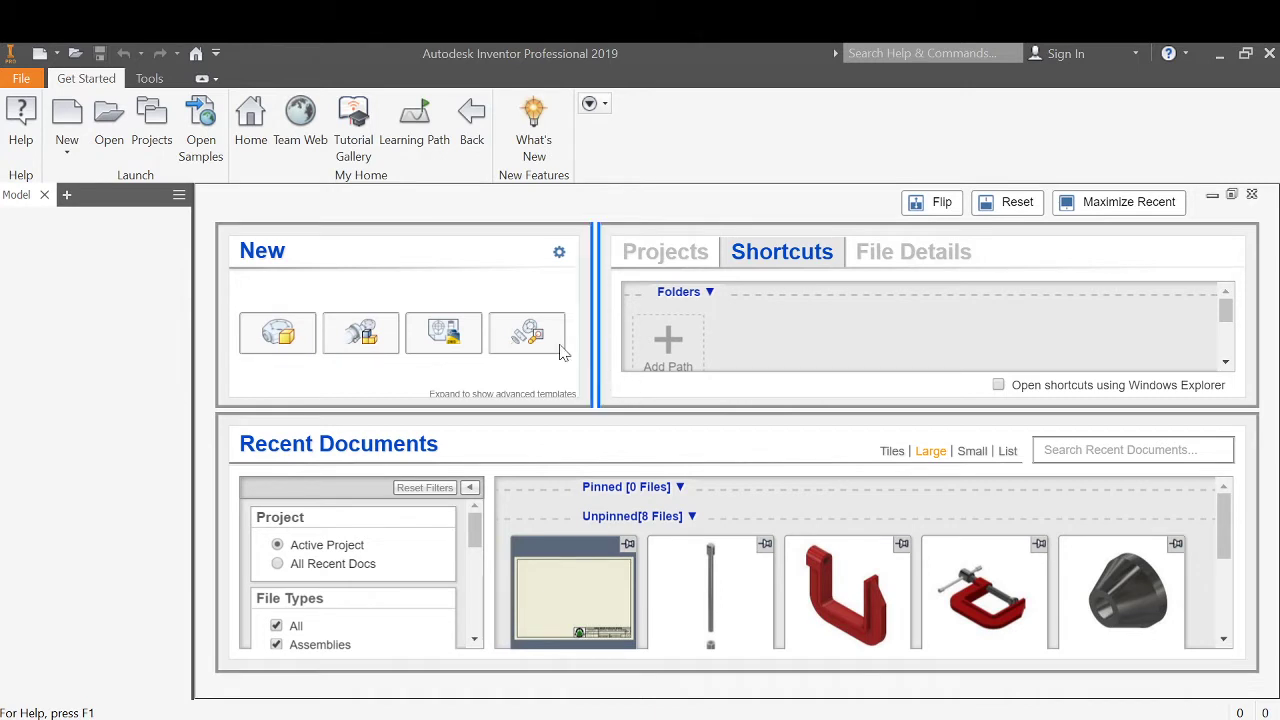
left_click(109, 137)
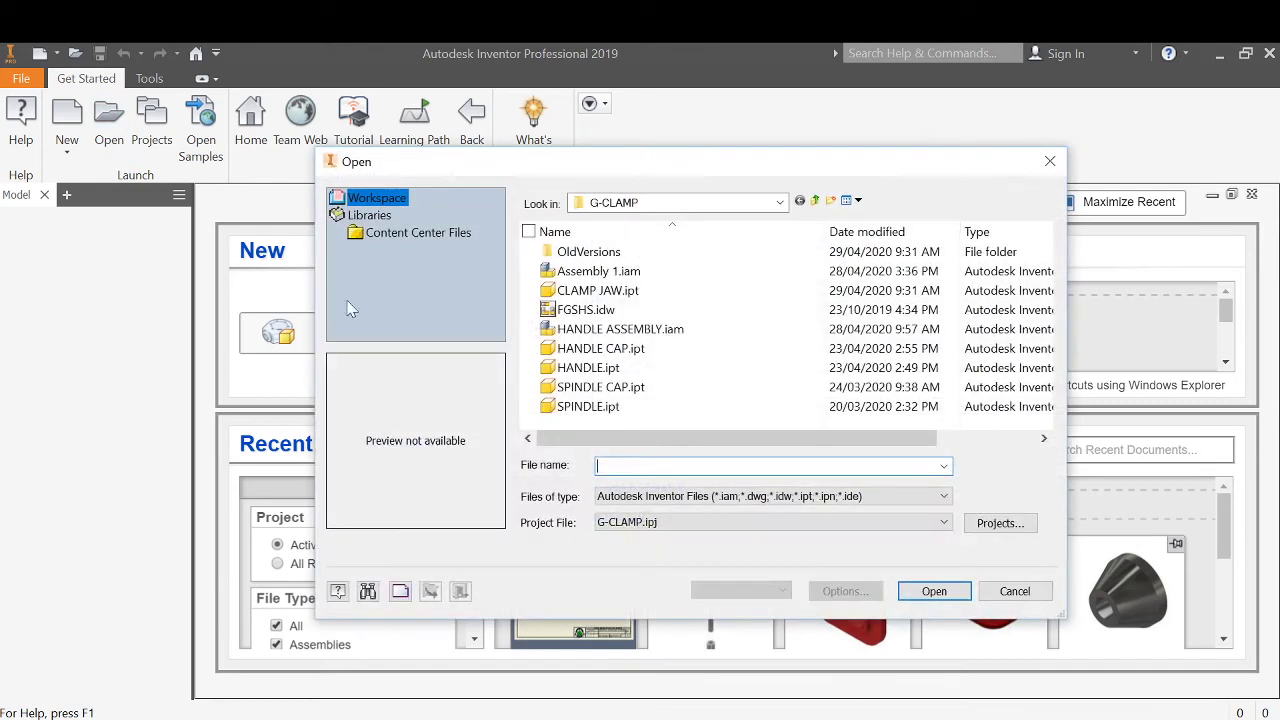
left_click(578, 310)
right_click(578, 310)
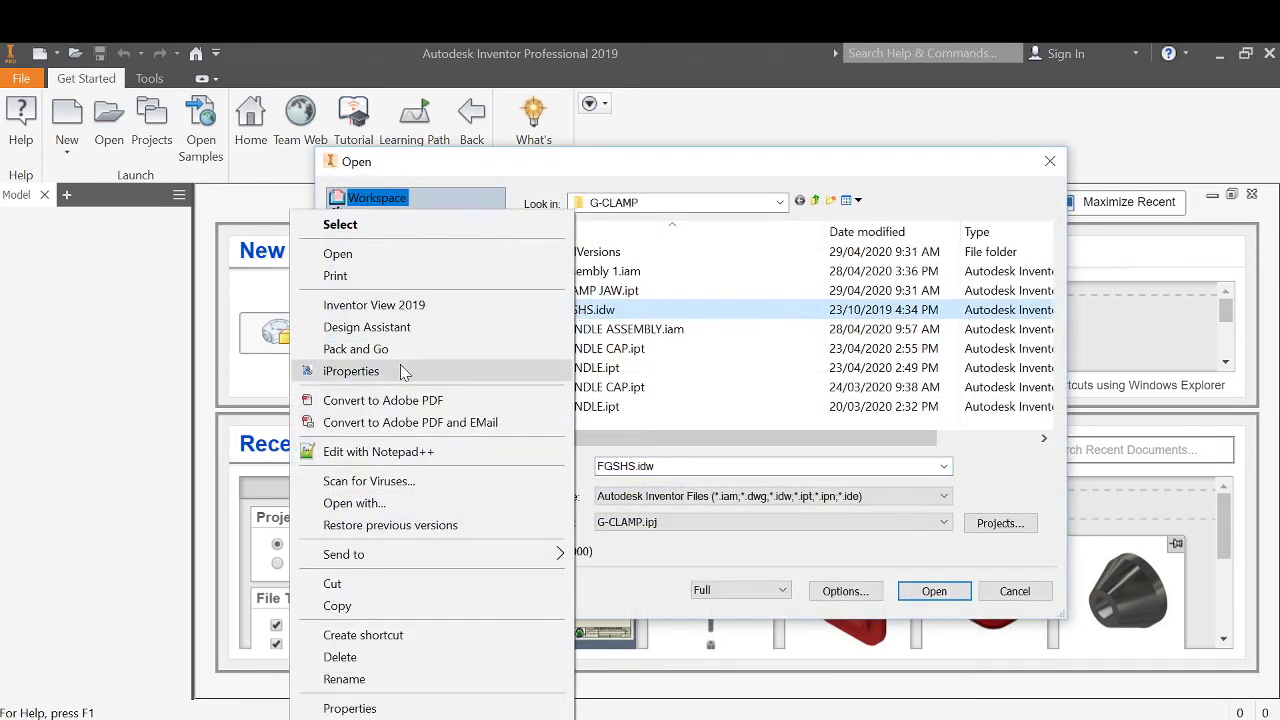
left_click(344, 607)
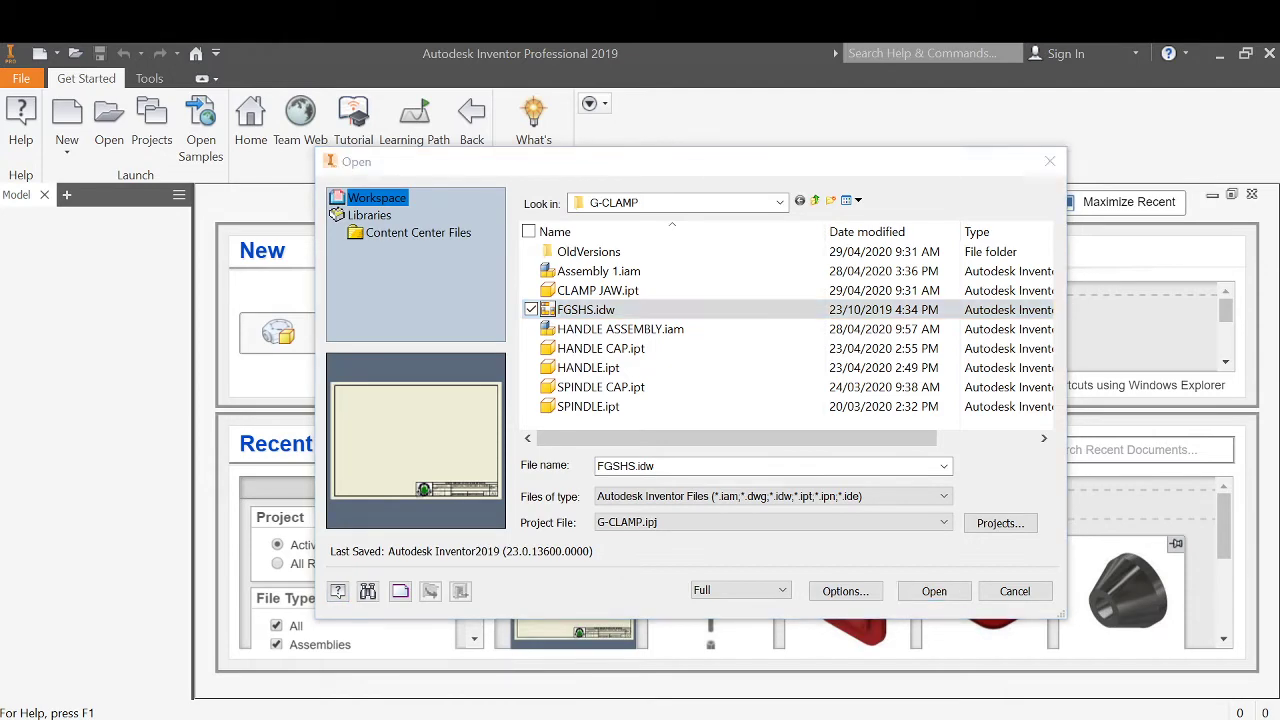
- Open File Explorer and go to C:\Users\Public\Public Documents\Autodesk\Inventor 2019\Templates
key("super+e")
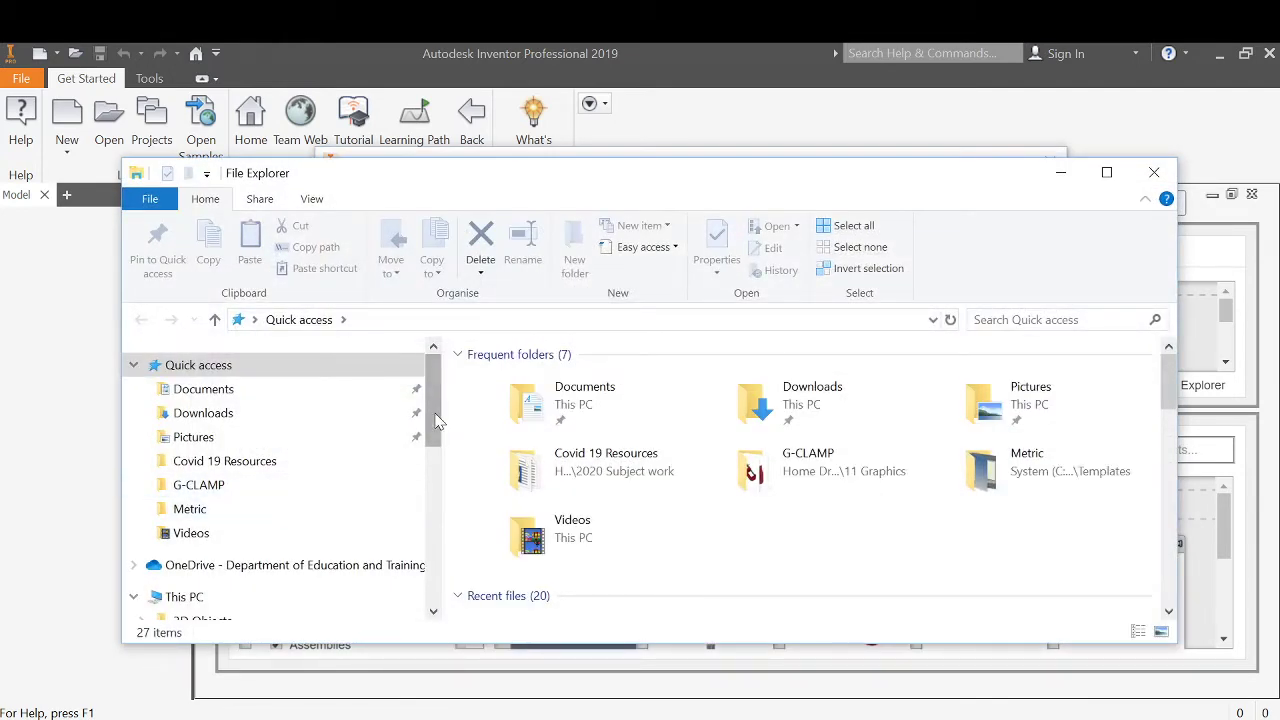
left_click_drag(434, 410, 421, 508)
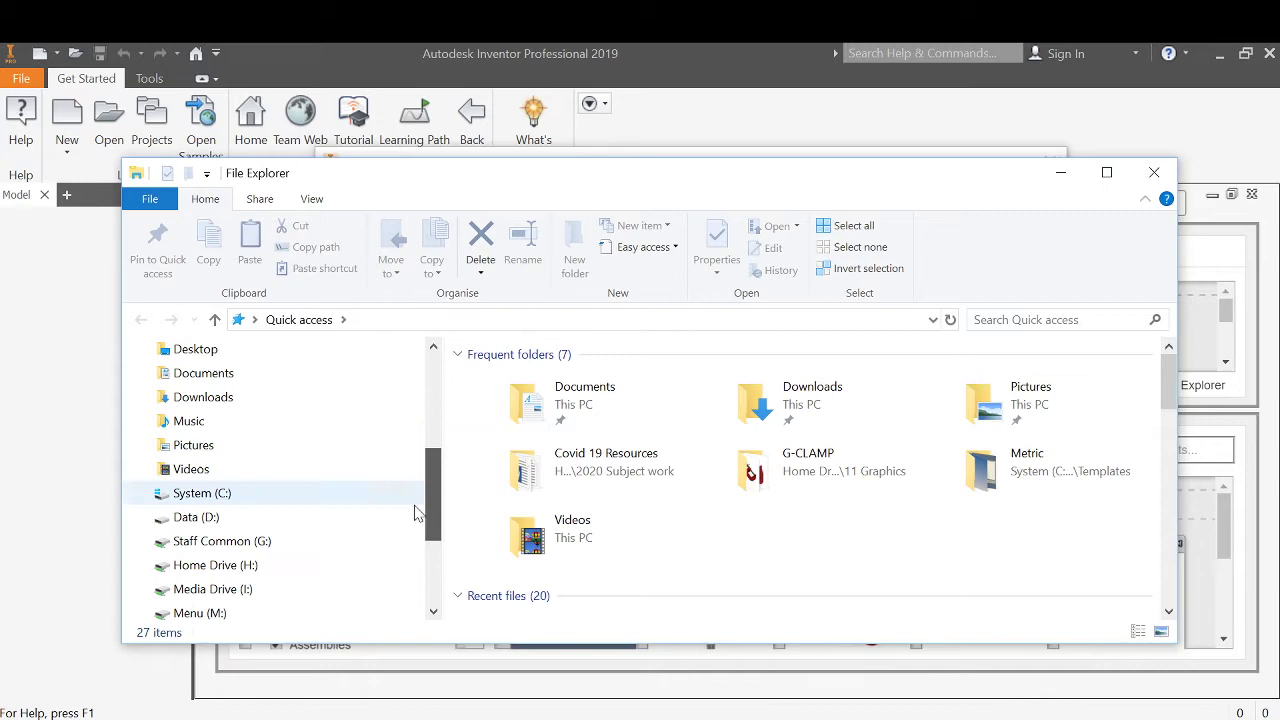
left_click(218, 492)
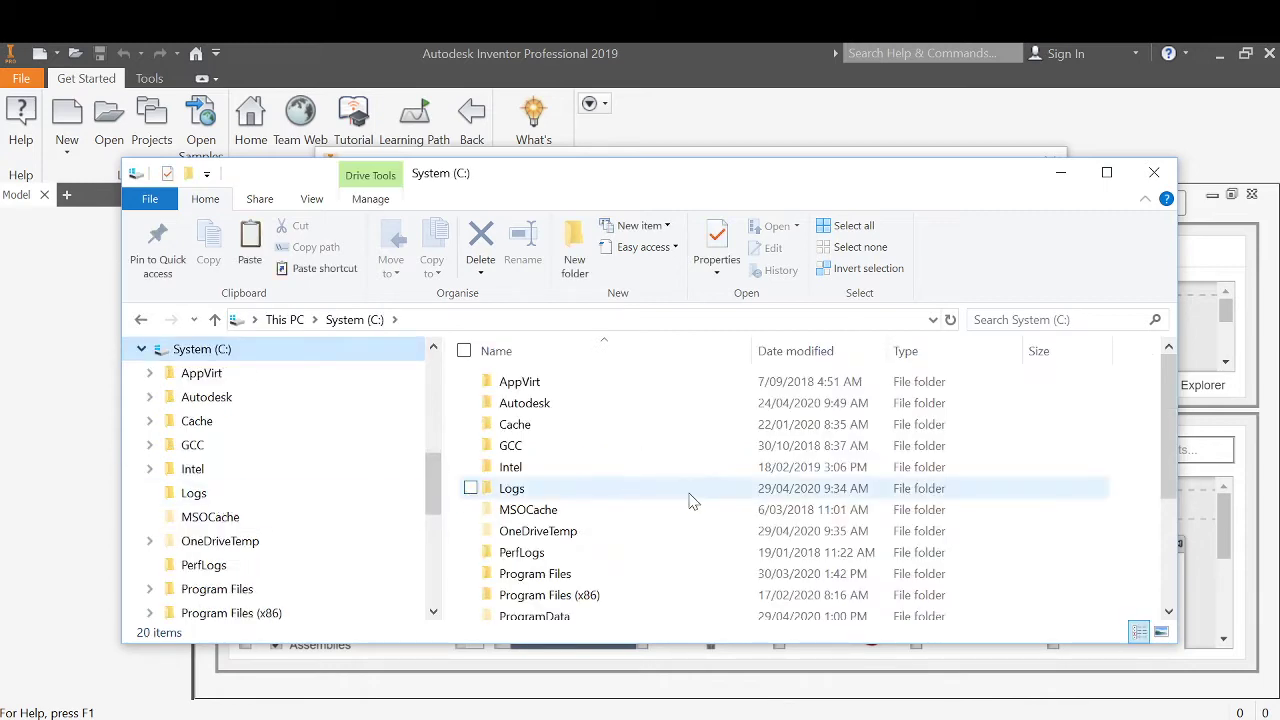
scroll(490, 505, "down", 1)
scroll(520, 550, "down", 1)
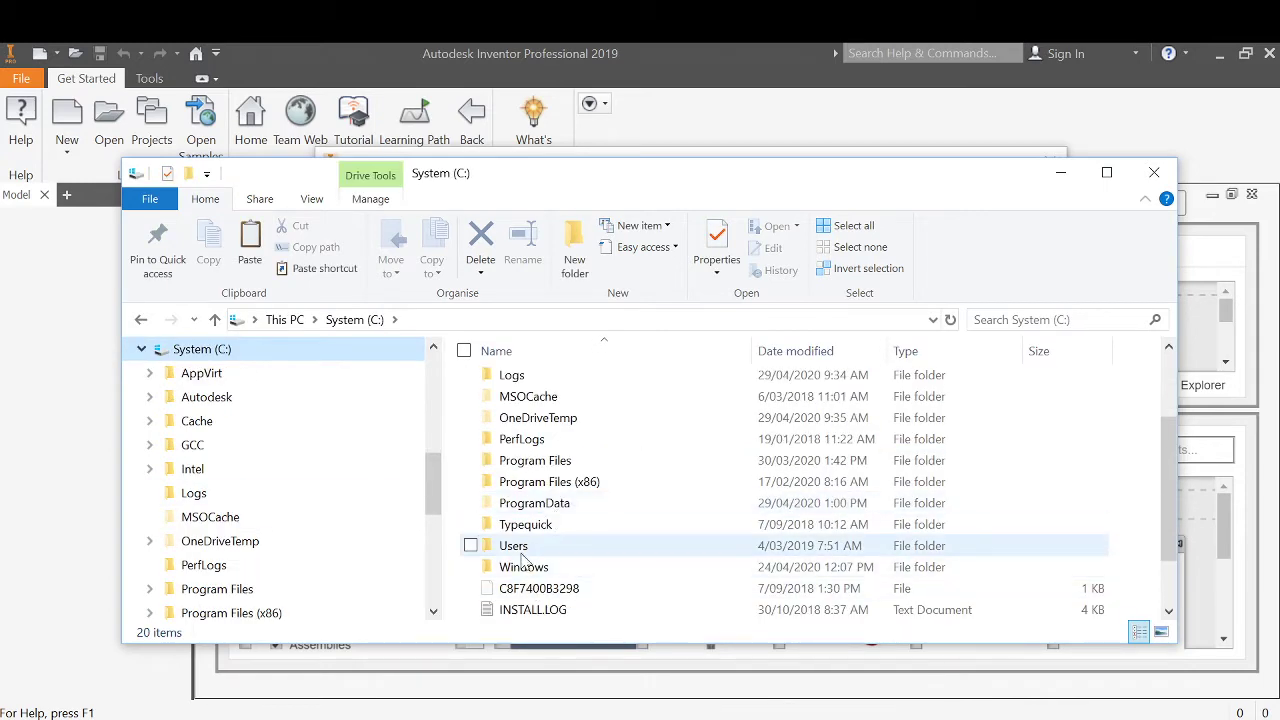
double_click(525, 546)
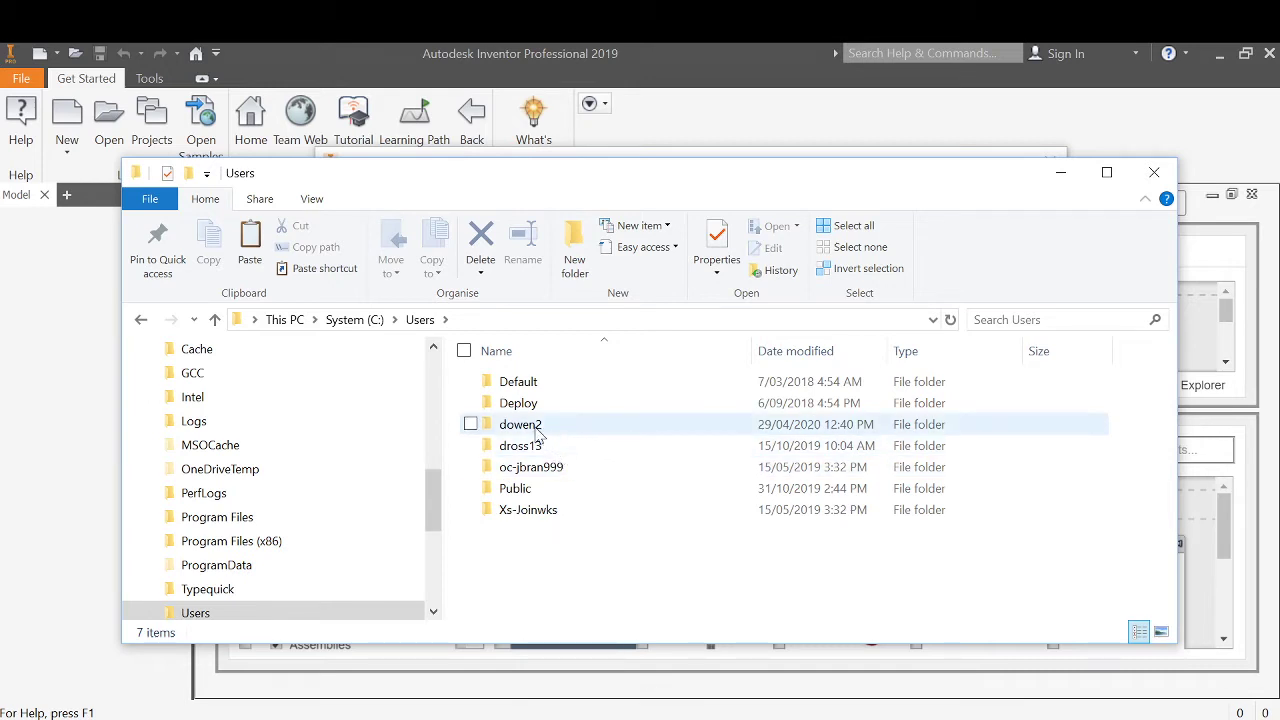
double_click(515, 492)
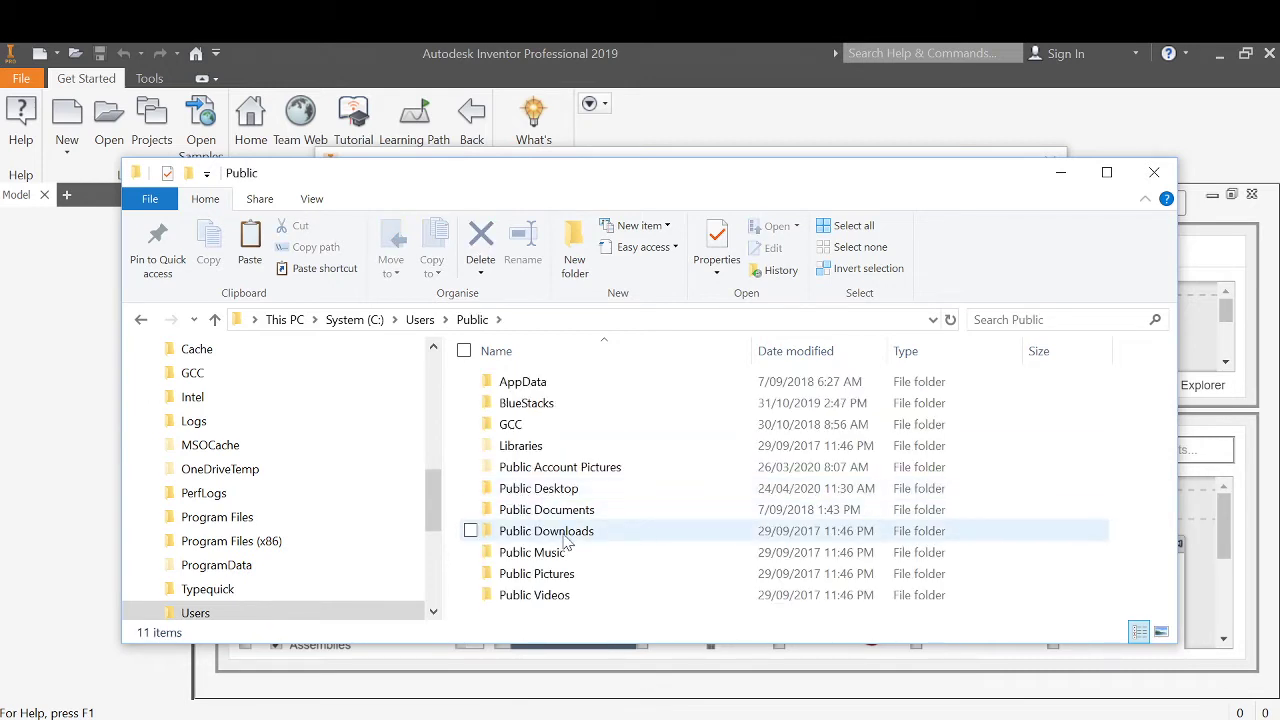
double_click(566, 510)
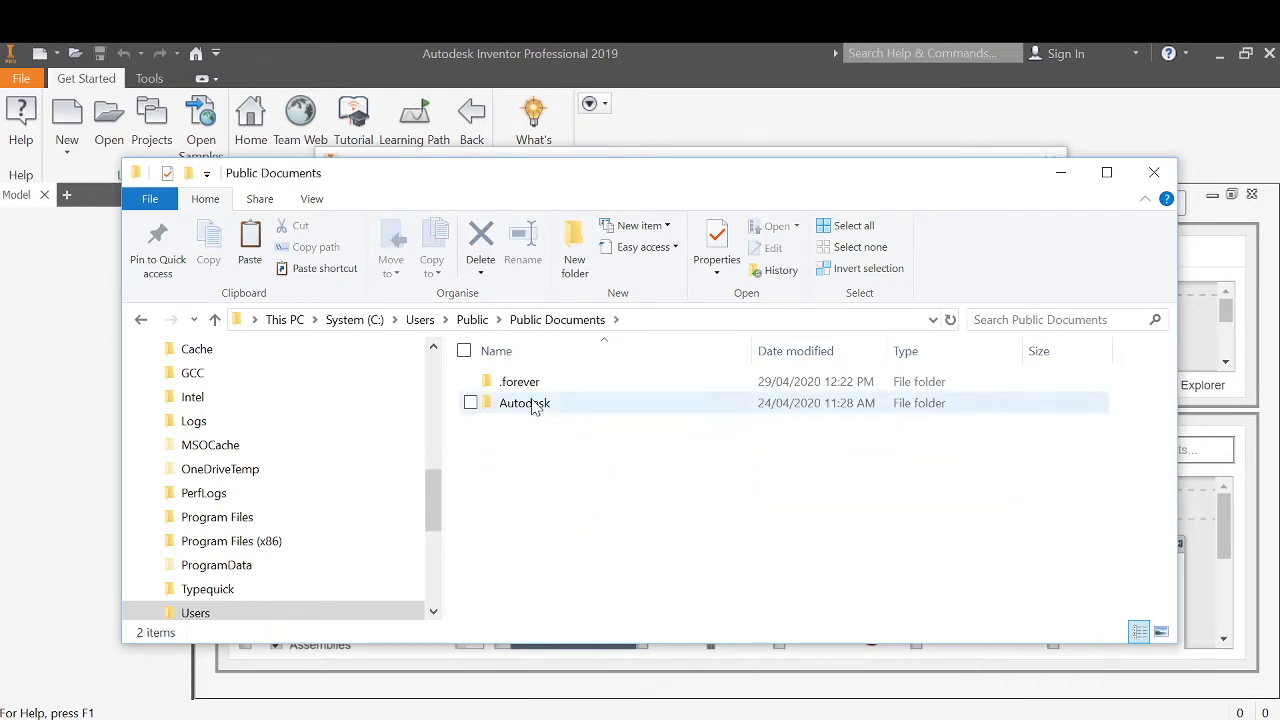
double_click(537, 403)
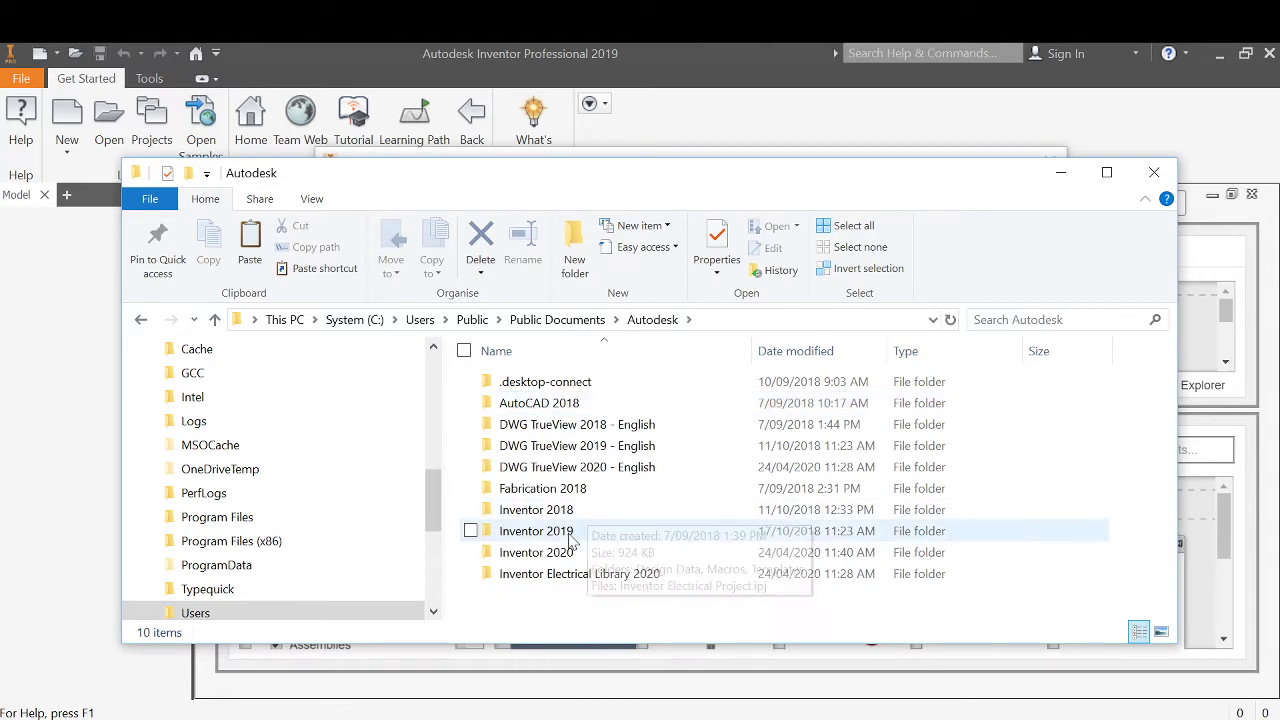
mouse_move(536, 531)
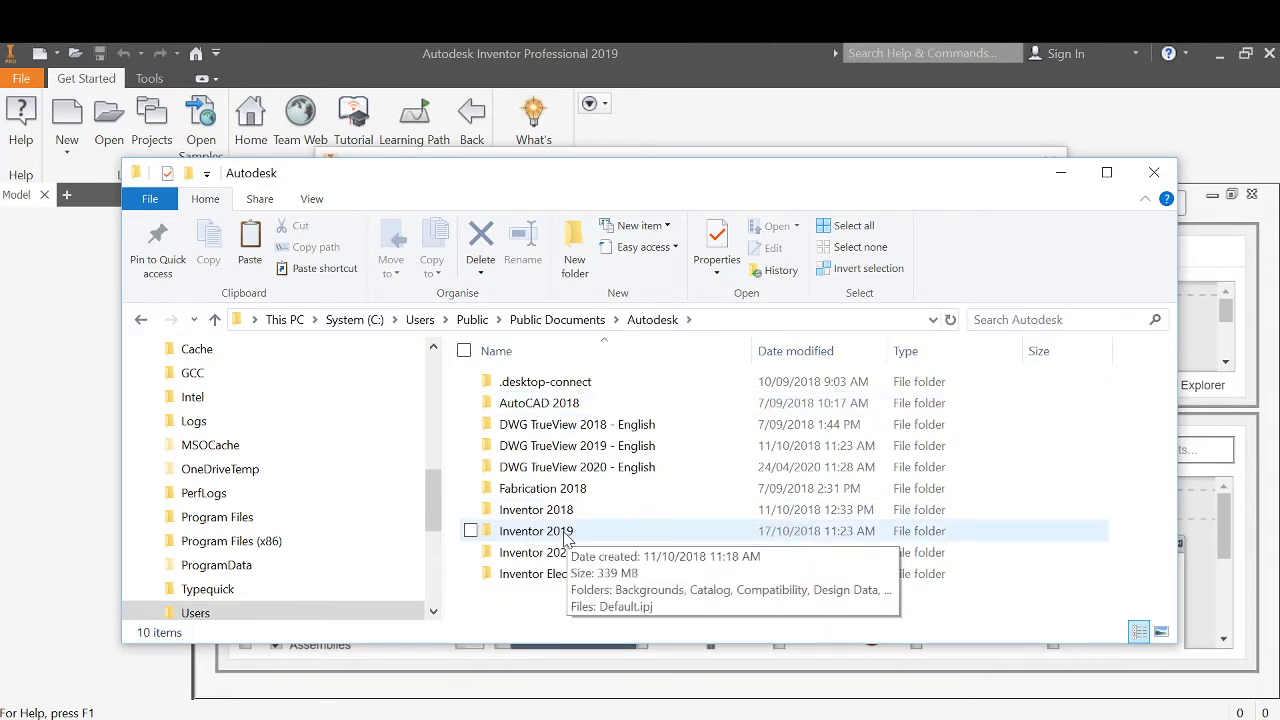
double_click(565, 540)
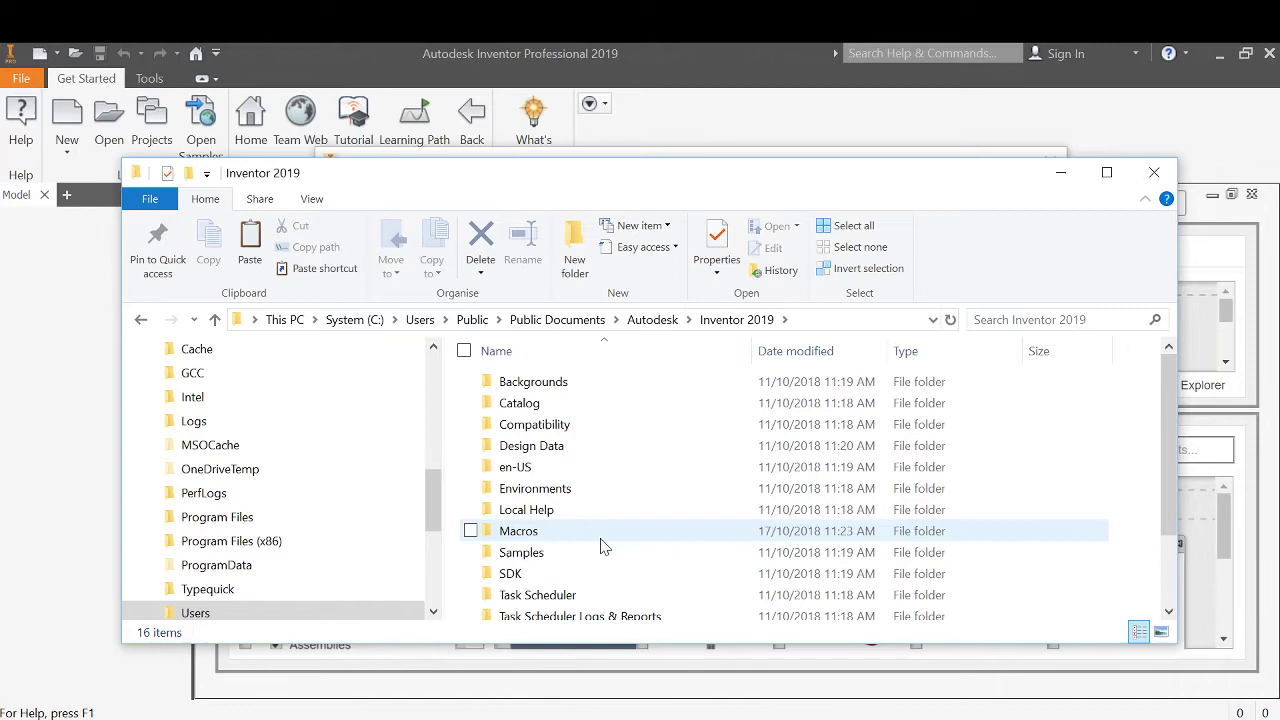
scroll(603, 546, "down", 2)
double_click(528, 545)
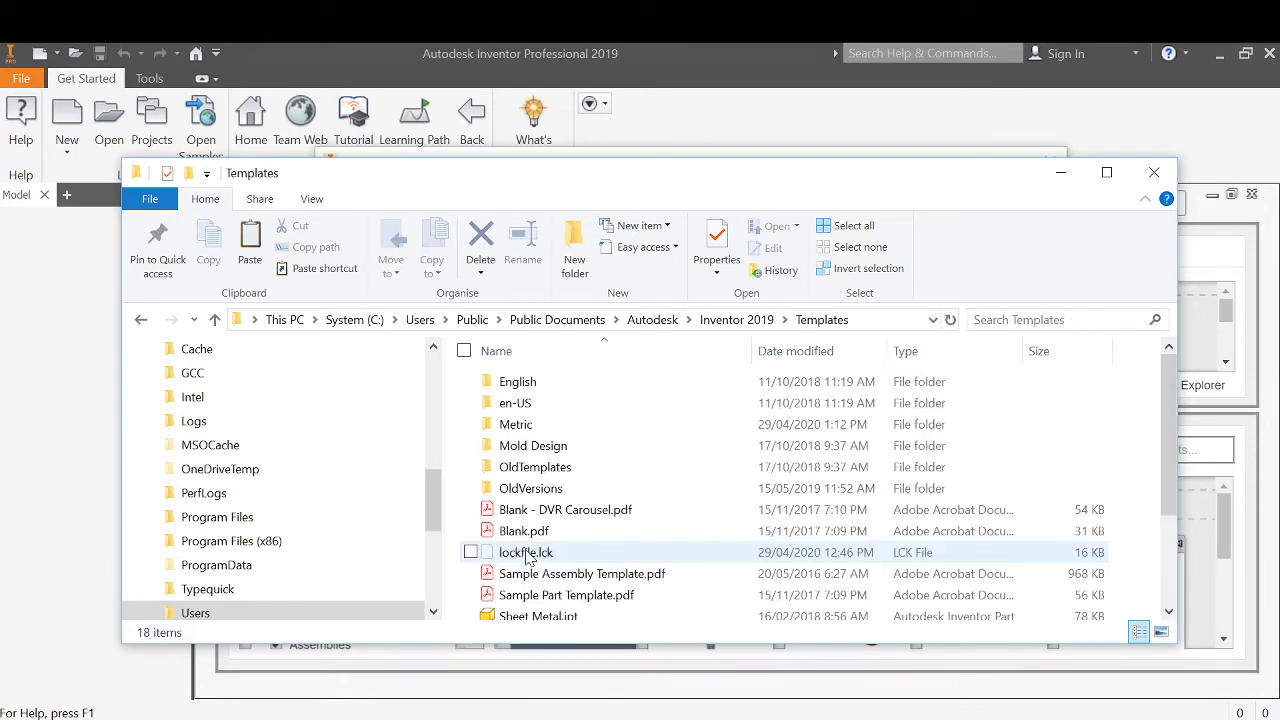
- Paste FGSHS.idw into the Inventor 2019 Templates folder
scroll(663, 470, "down", 2)
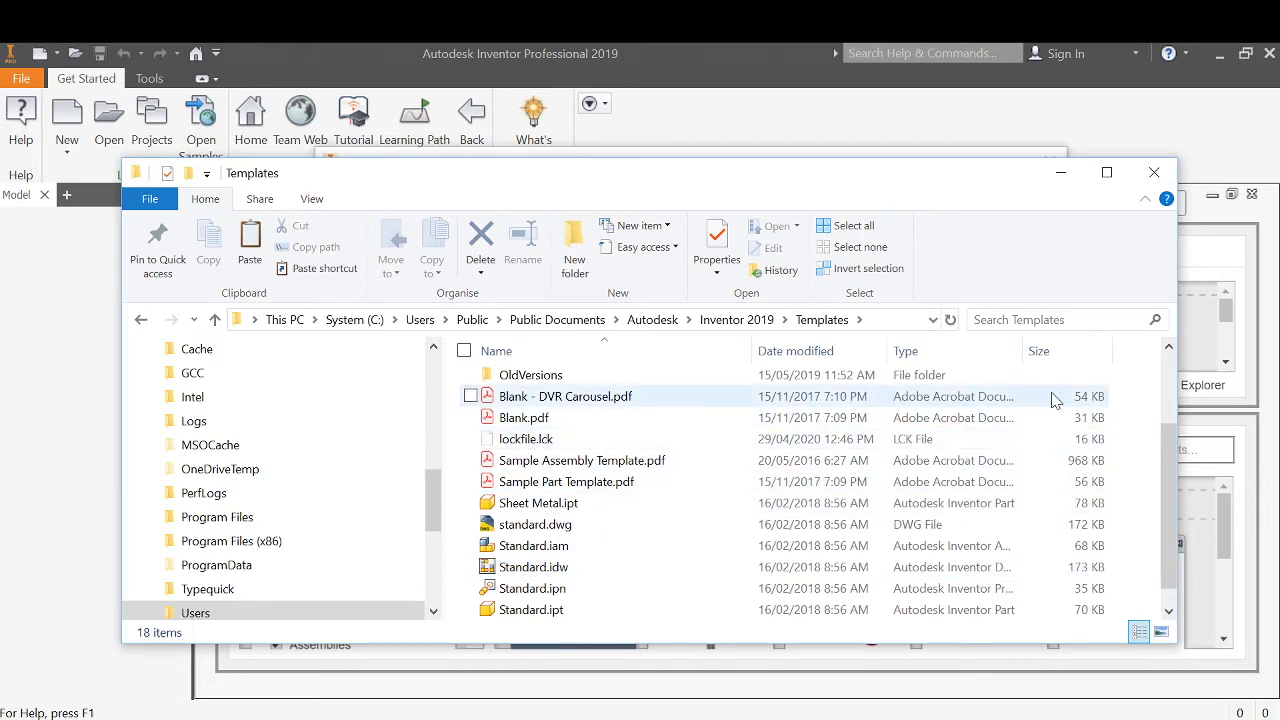
right_click(483, 420)
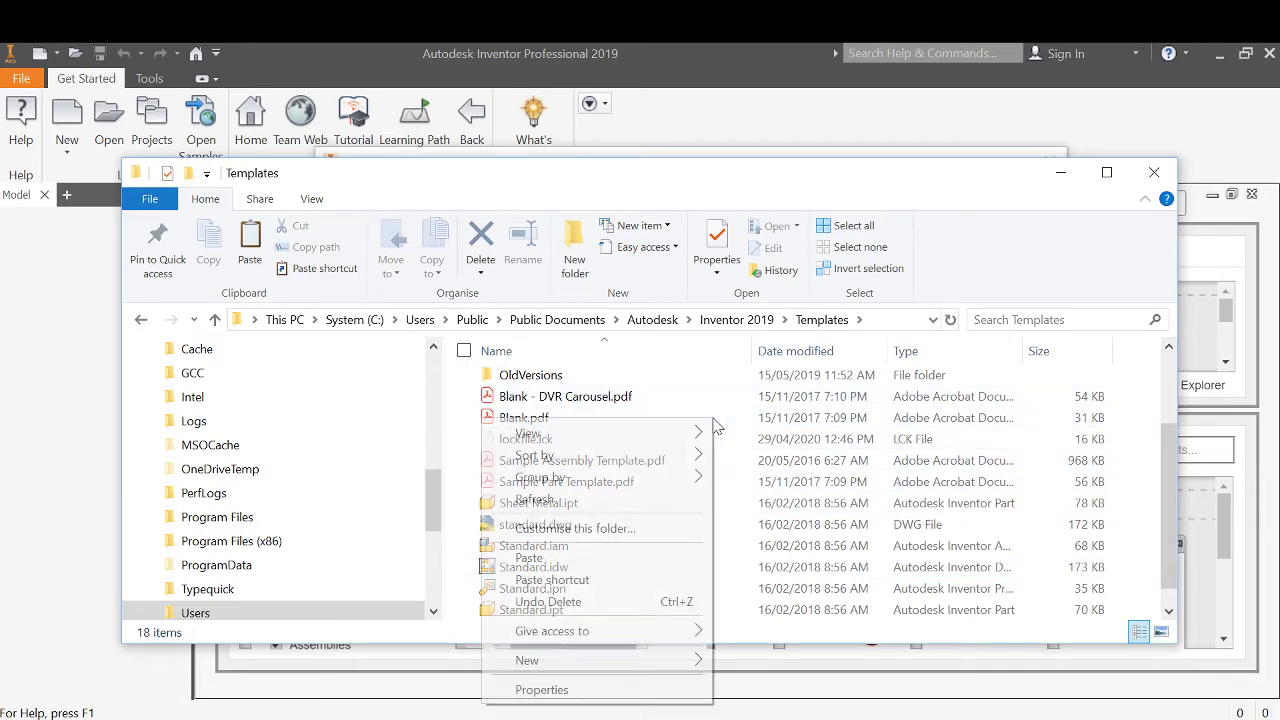
left_click(530, 558)
- Paste another copy of FGSHS.idw into the Metric templates subfolder
scroll(640, 428, "up", 2)
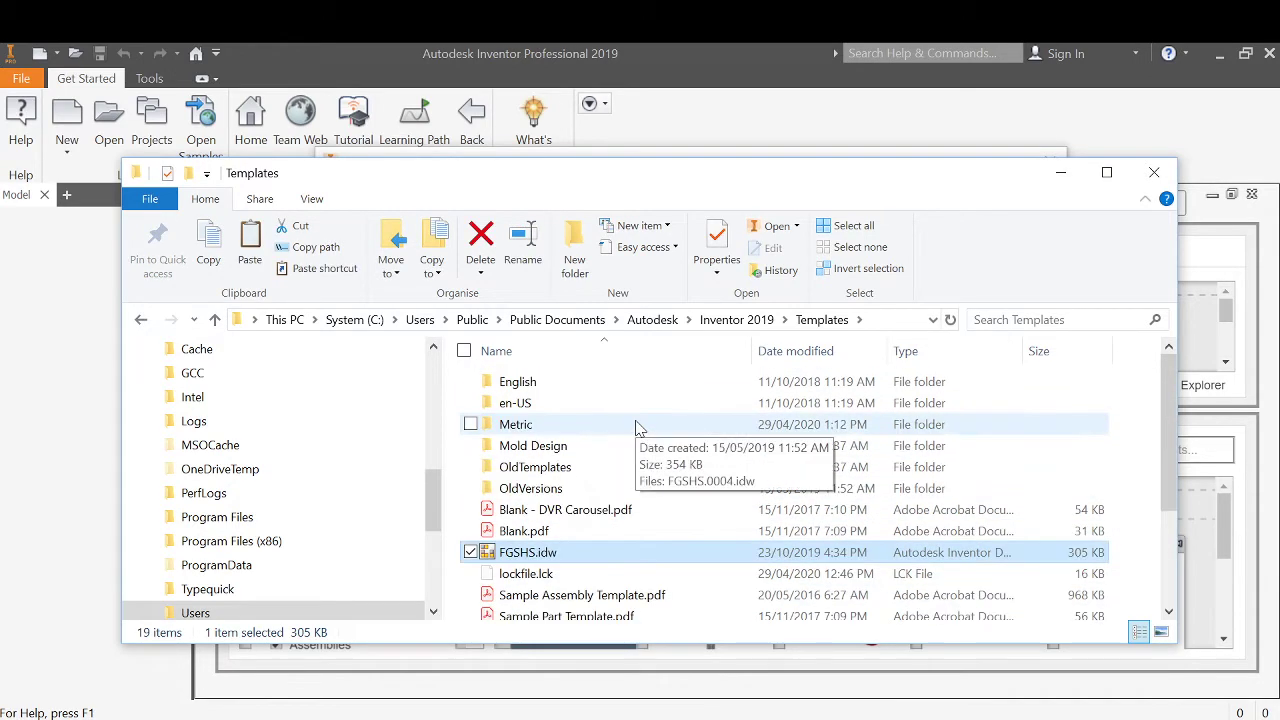
double_click(520, 430)
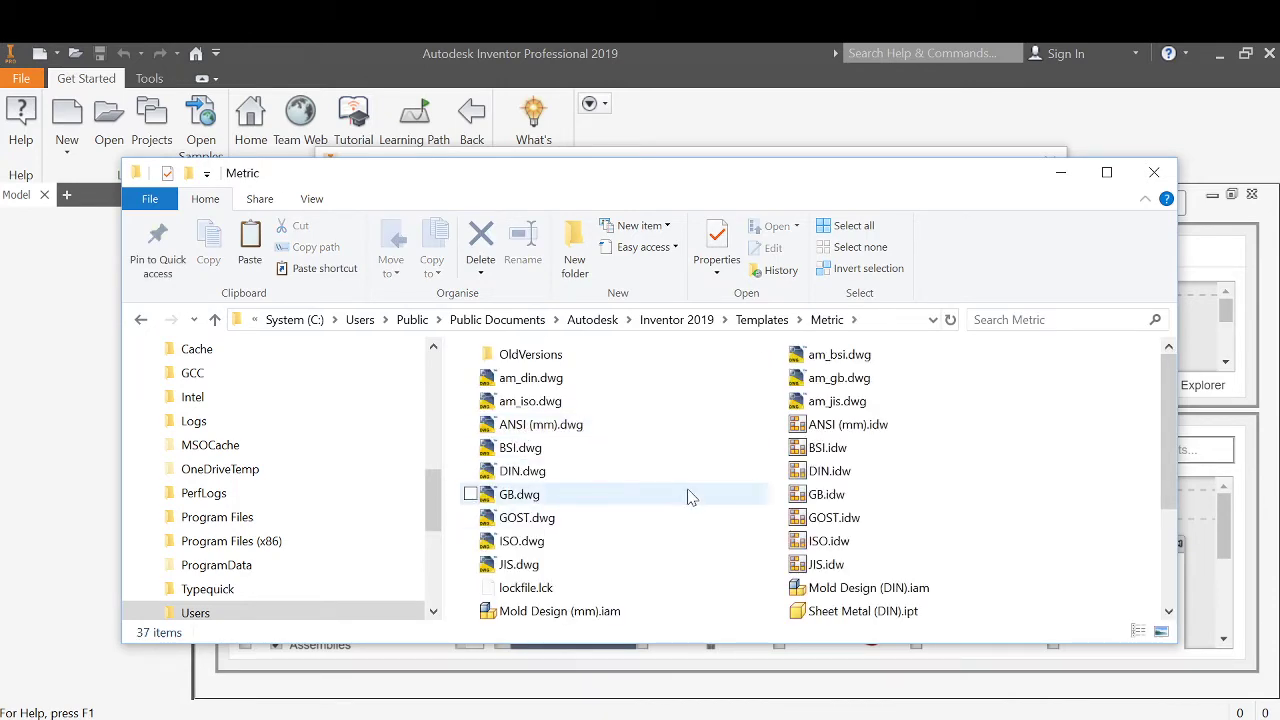
right_click(690, 497)
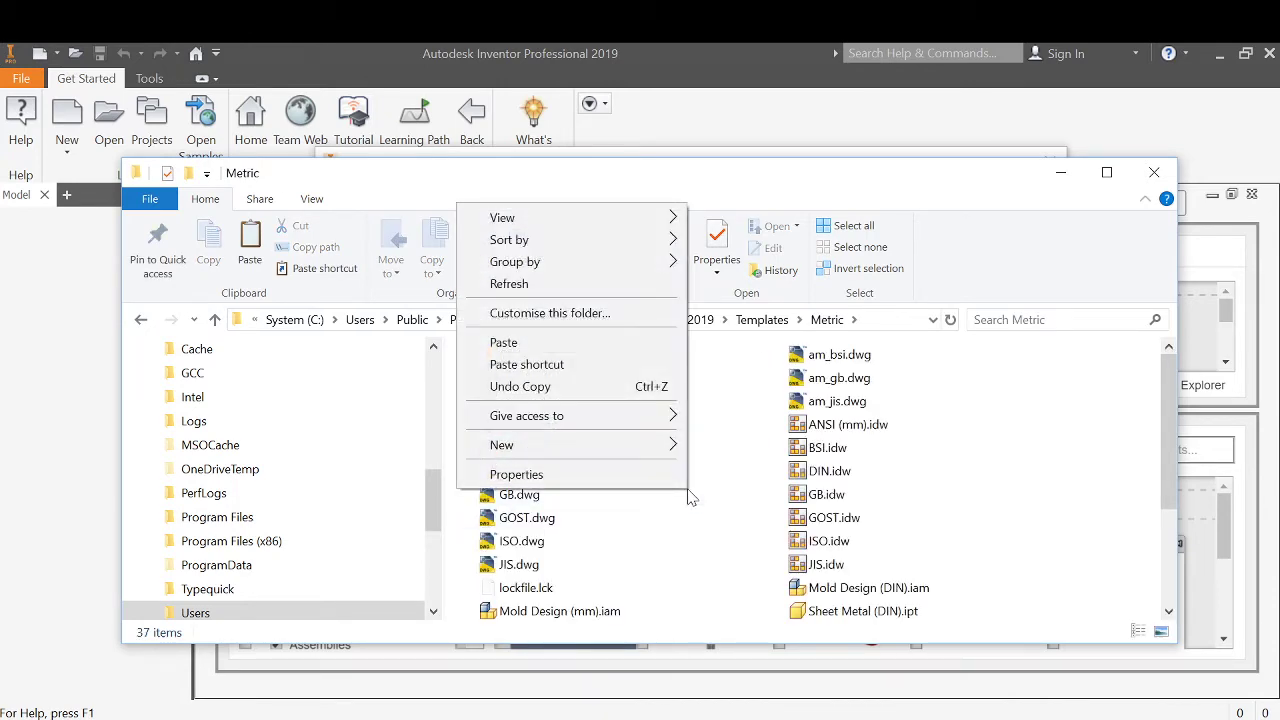
left_click(518, 343)
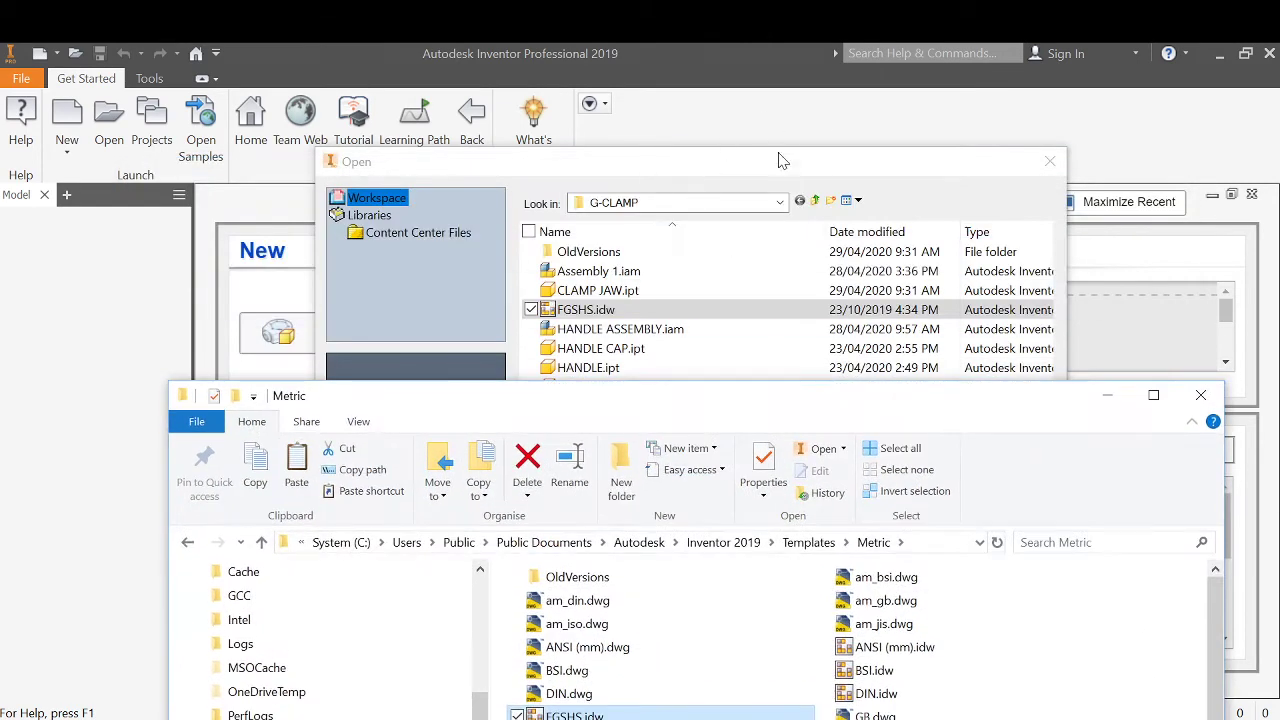
- Close the Open dialog and browse the new-file templates down to the Metric drawing templates
left_click(1042, 166)
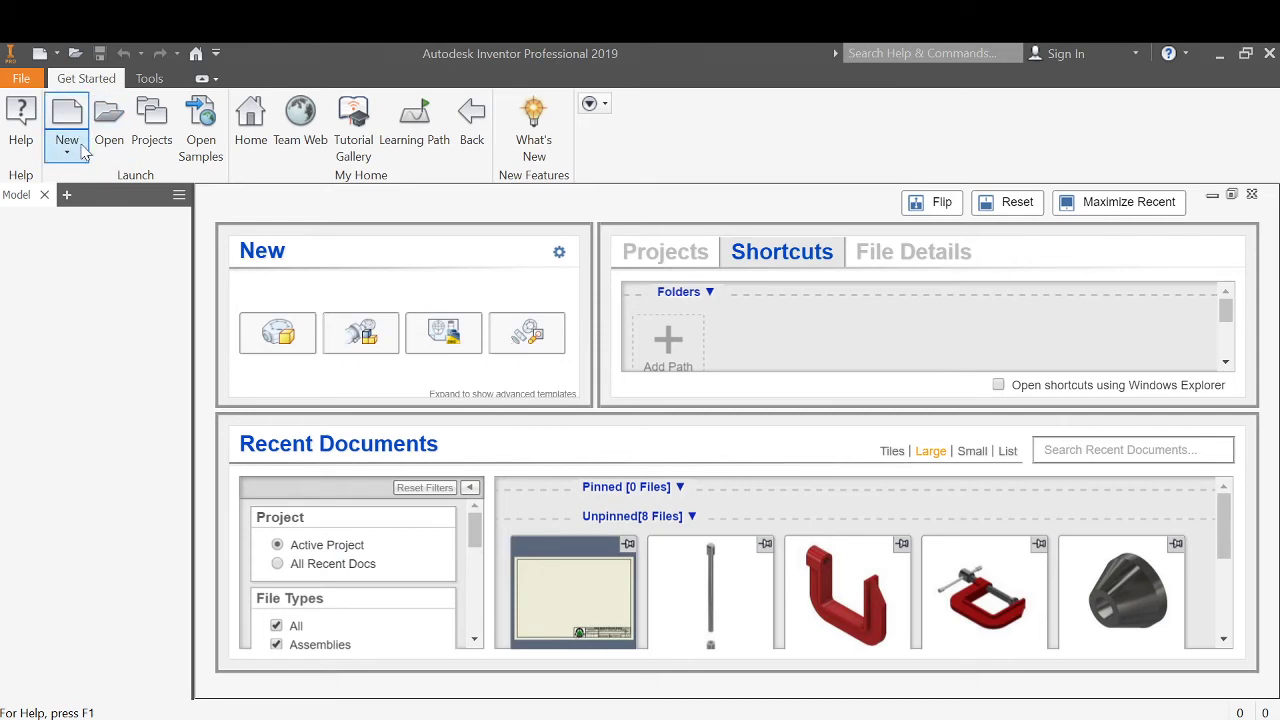
left_click(66, 148)
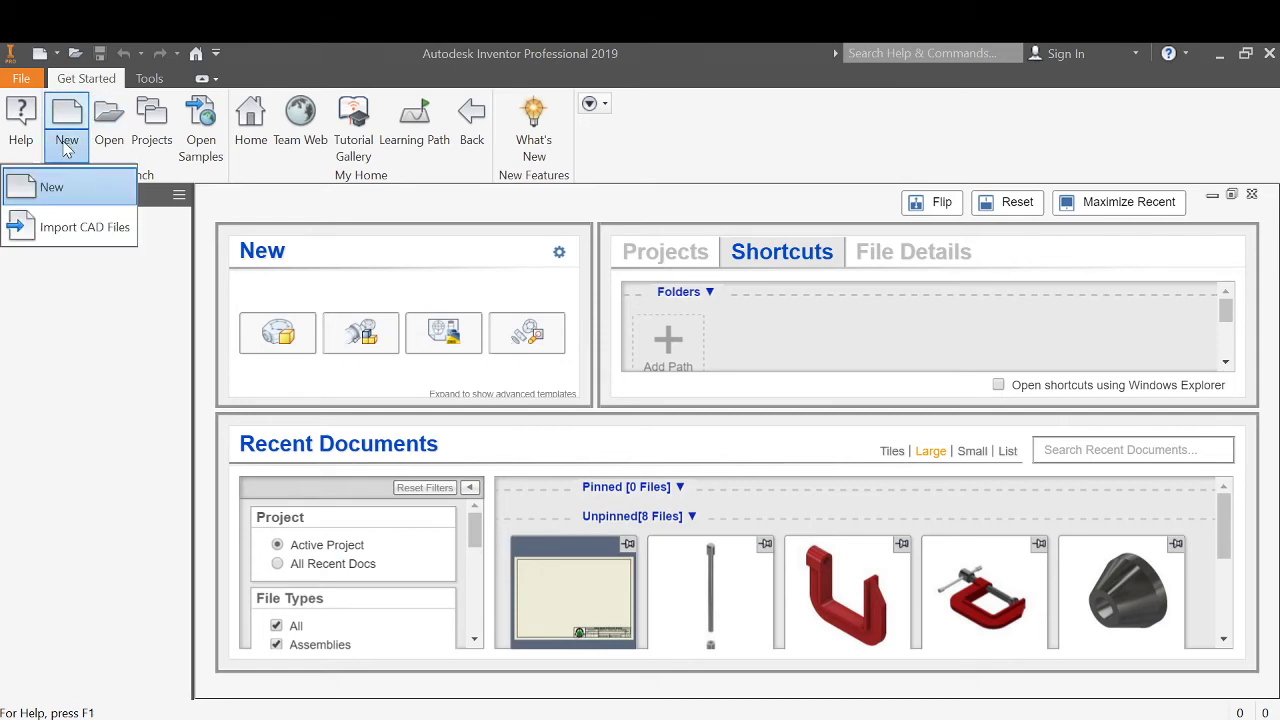
left_click(52, 188)
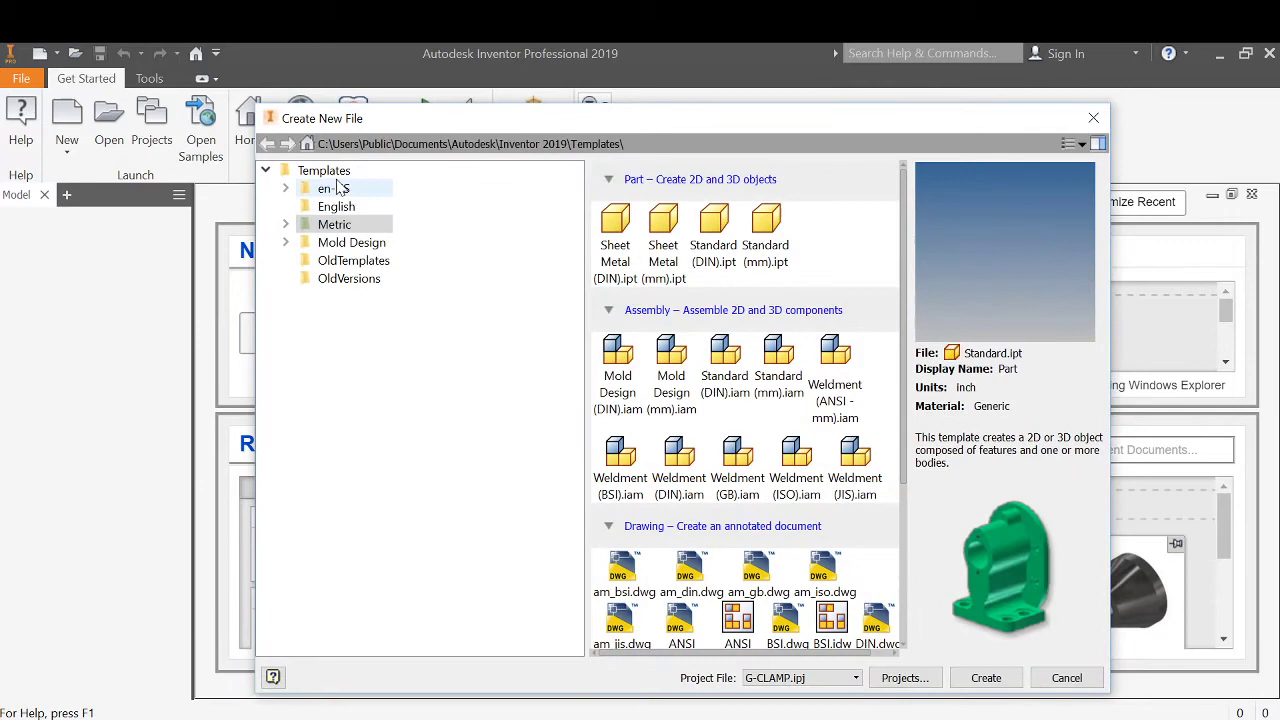
left_click(323, 171)
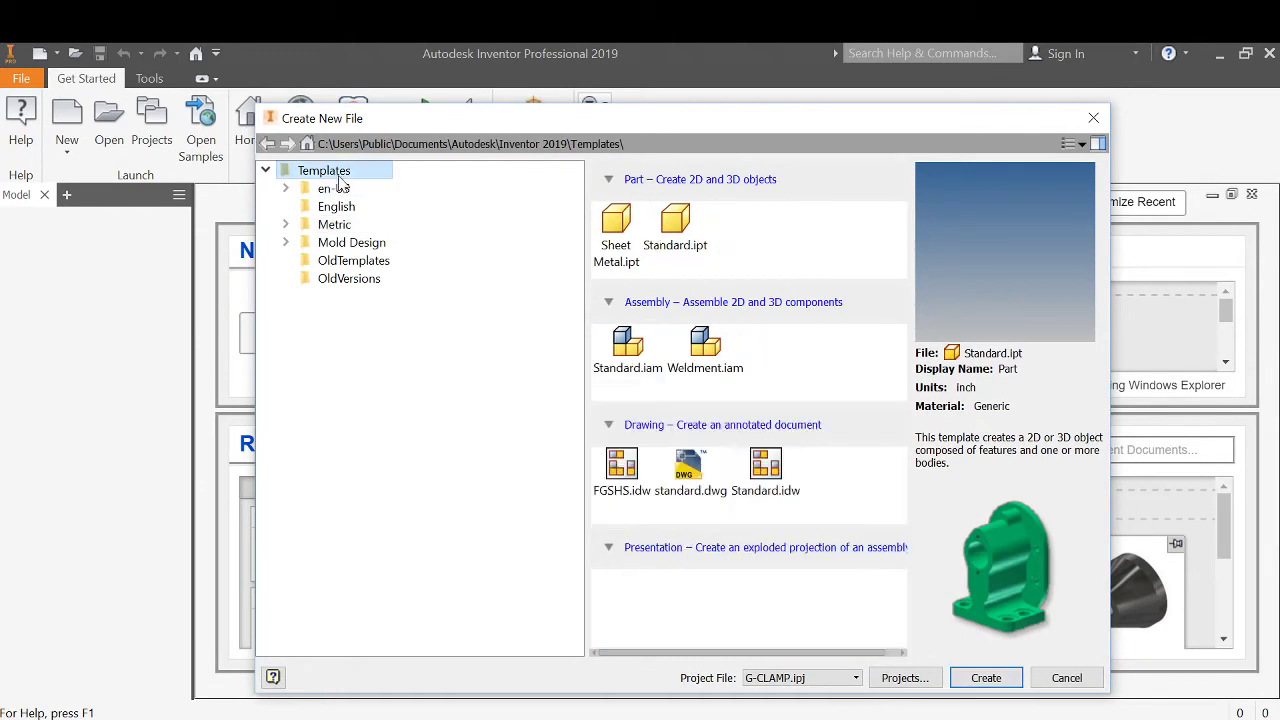
left_click(334, 224)
scroll(665, 505, "down", 2)
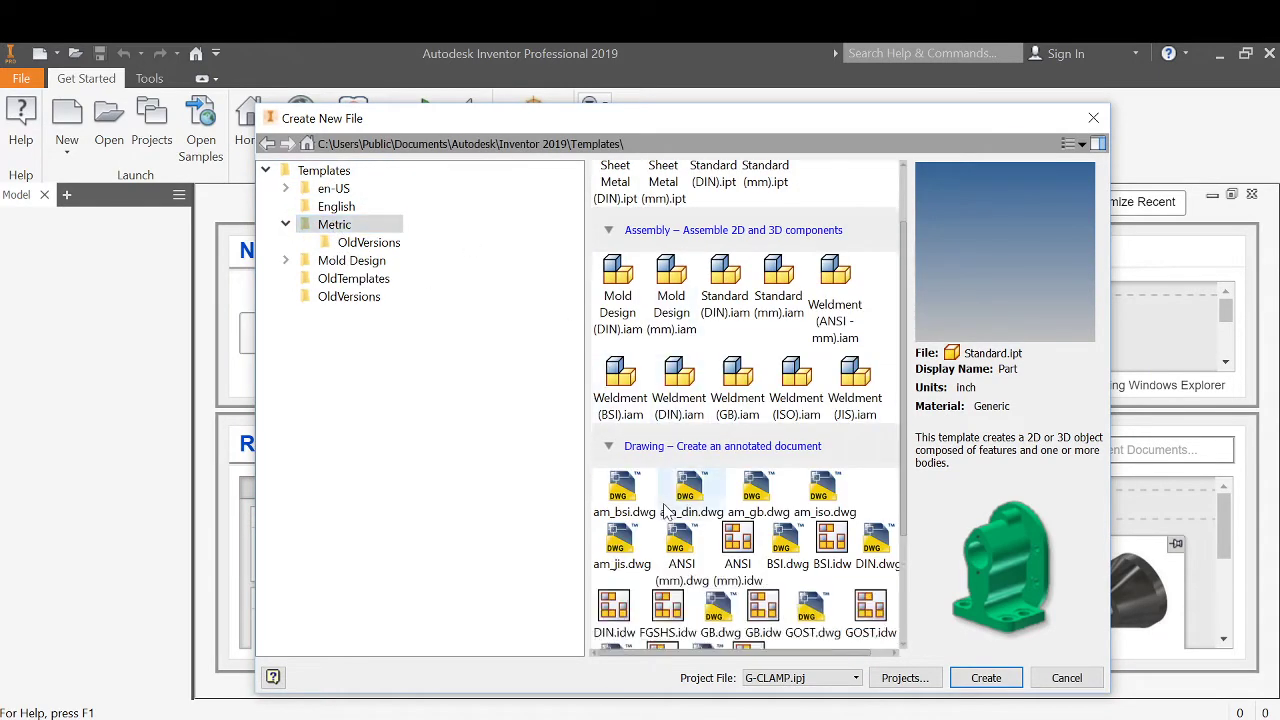
scroll(672, 557, "down", 2)
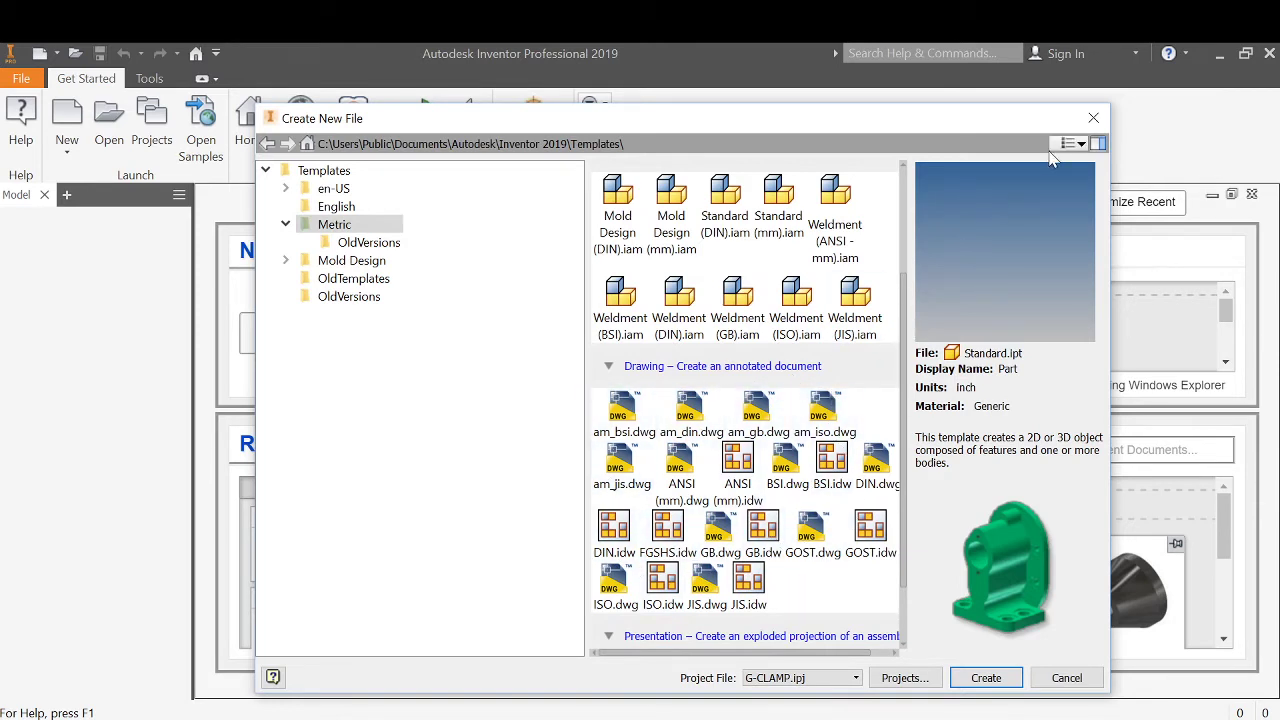
- Close the template chooser and add a new folder named 'Unused' inside Metric
left_click(1095, 120)
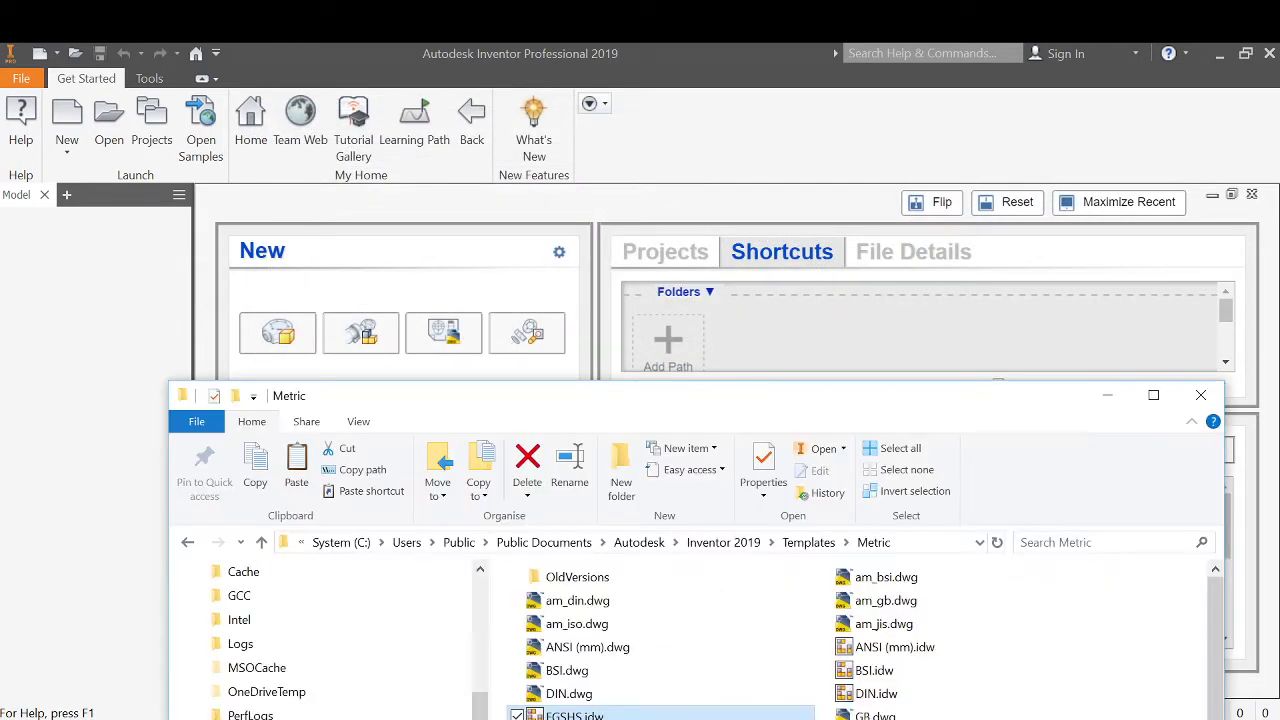
scroll(743, 510, "down", 2)
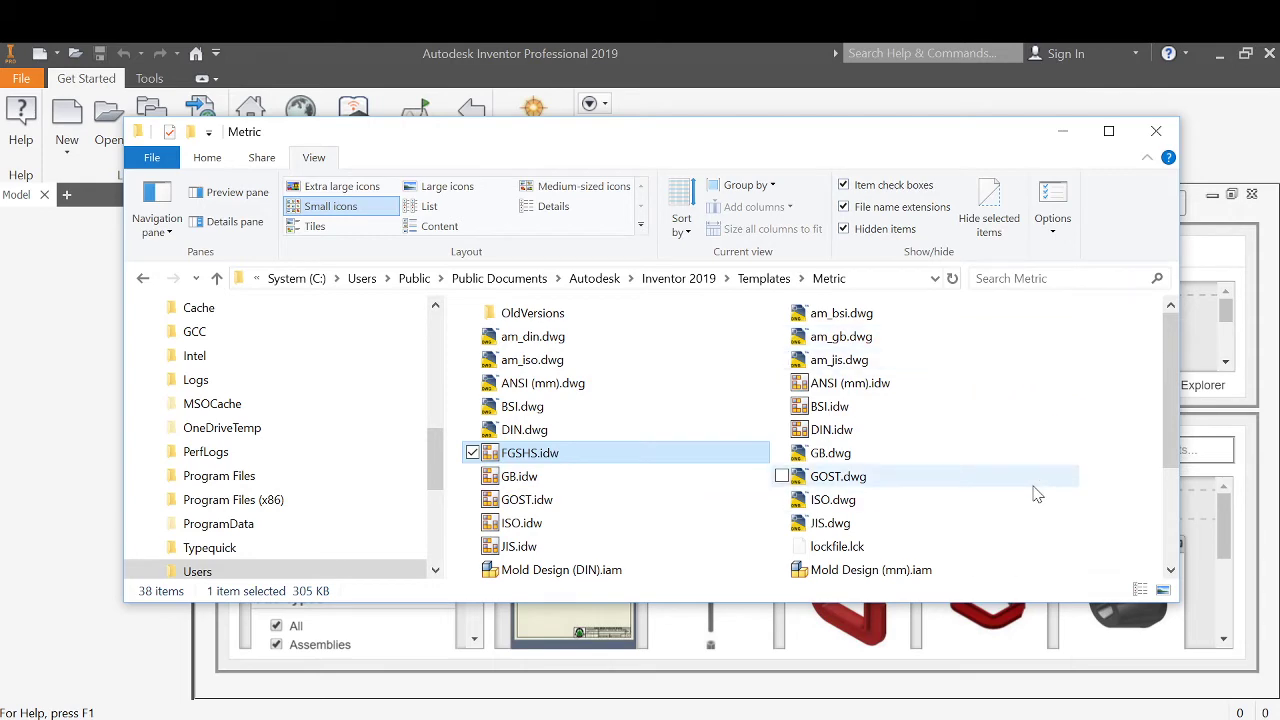
left_click(1034, 478)
left_click(1094, 441)
right_click(1092, 441)
mouse_move(903, 670)
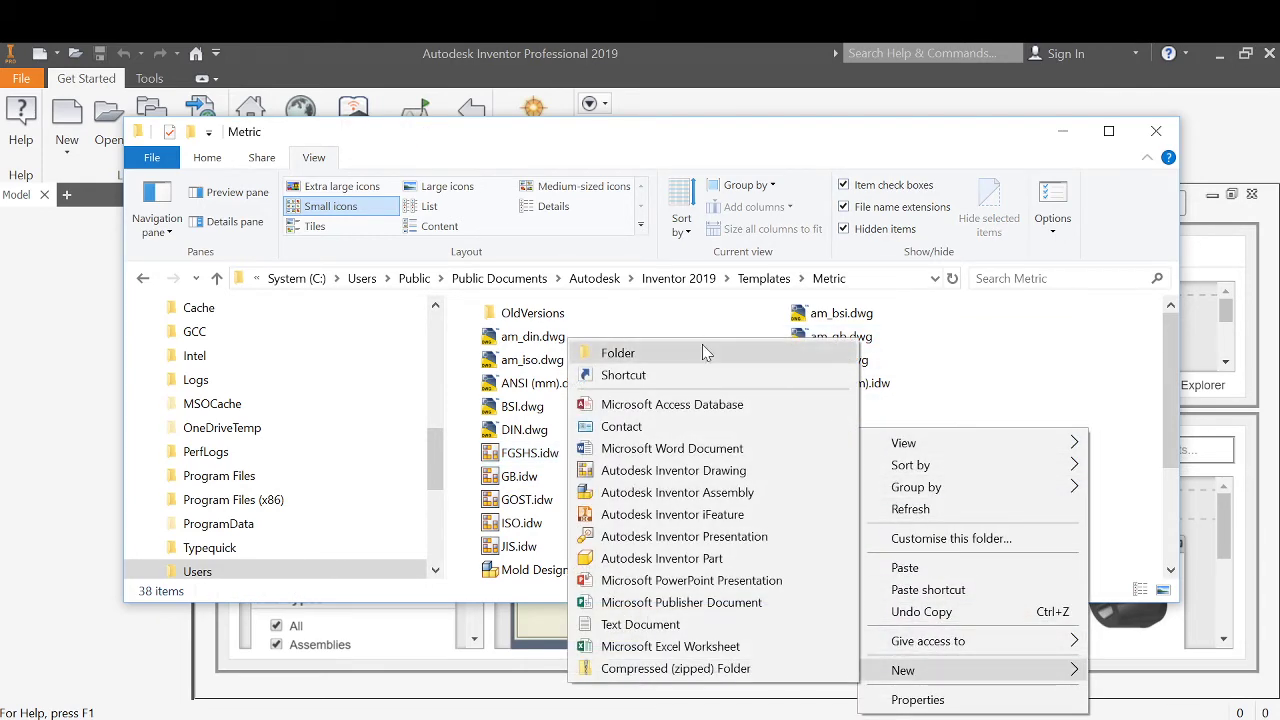
left_click(658, 355)
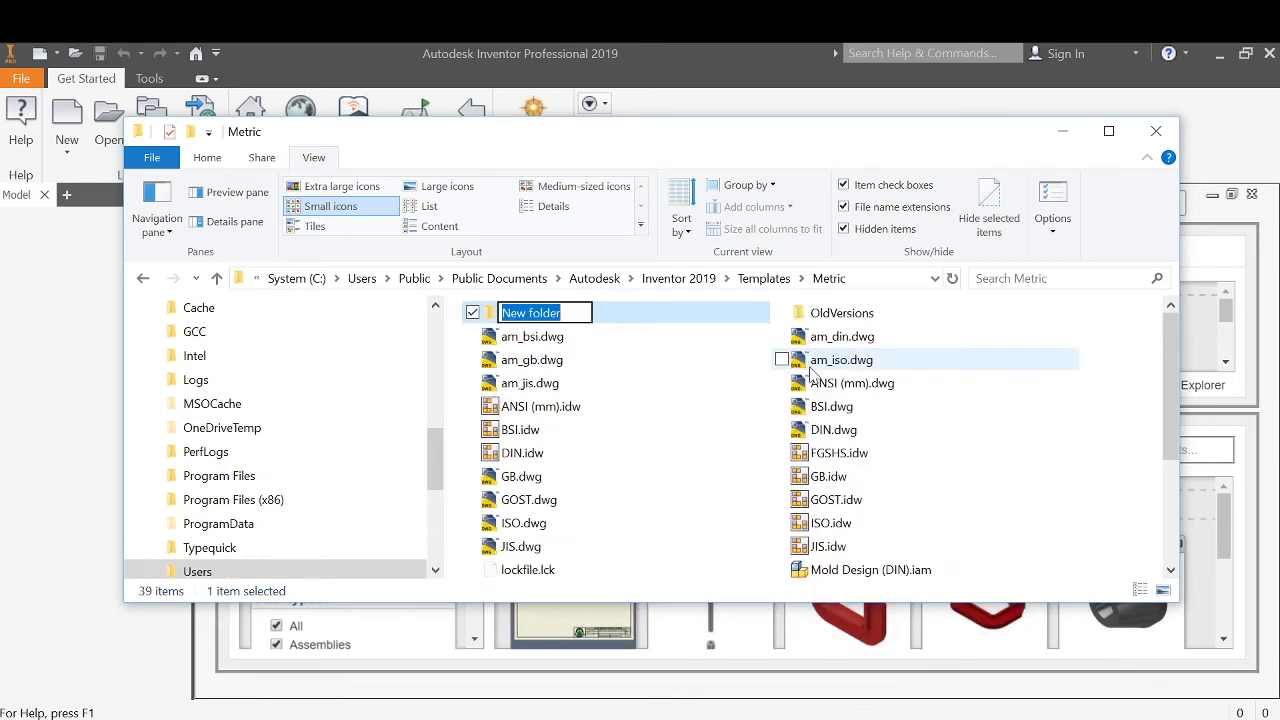
type("Un")
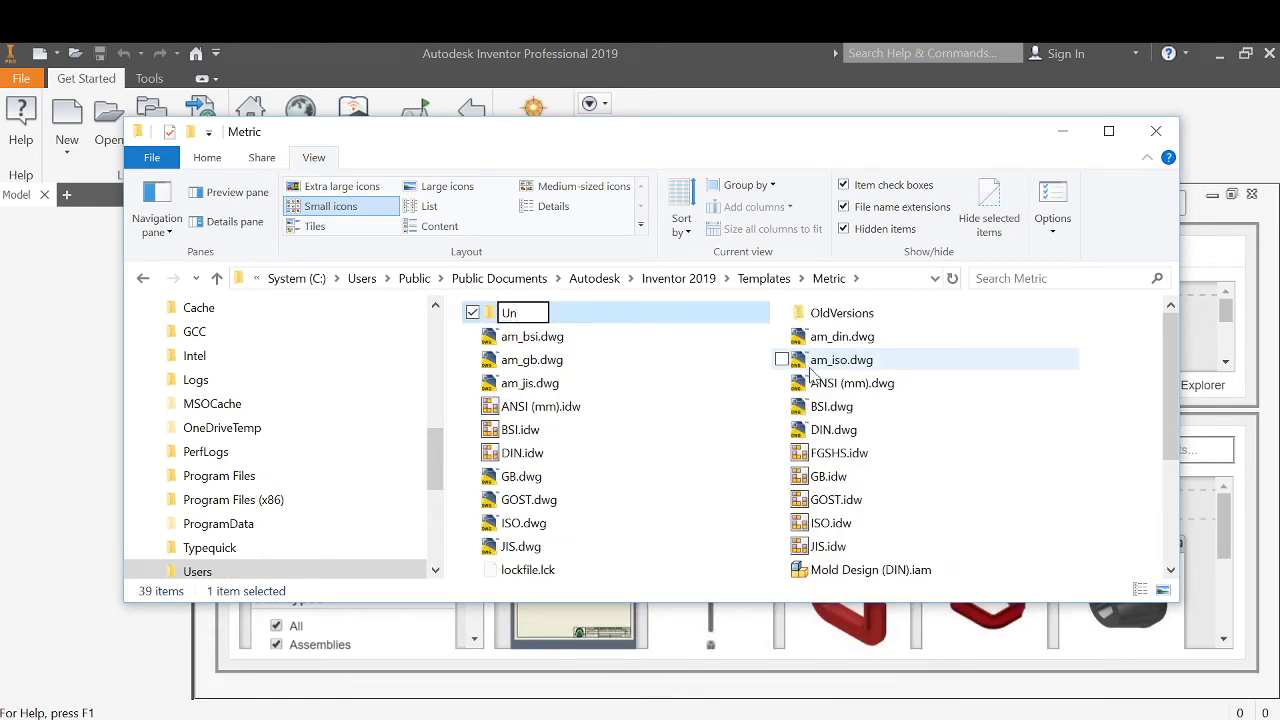
type("used")
left_click(1020, 336)
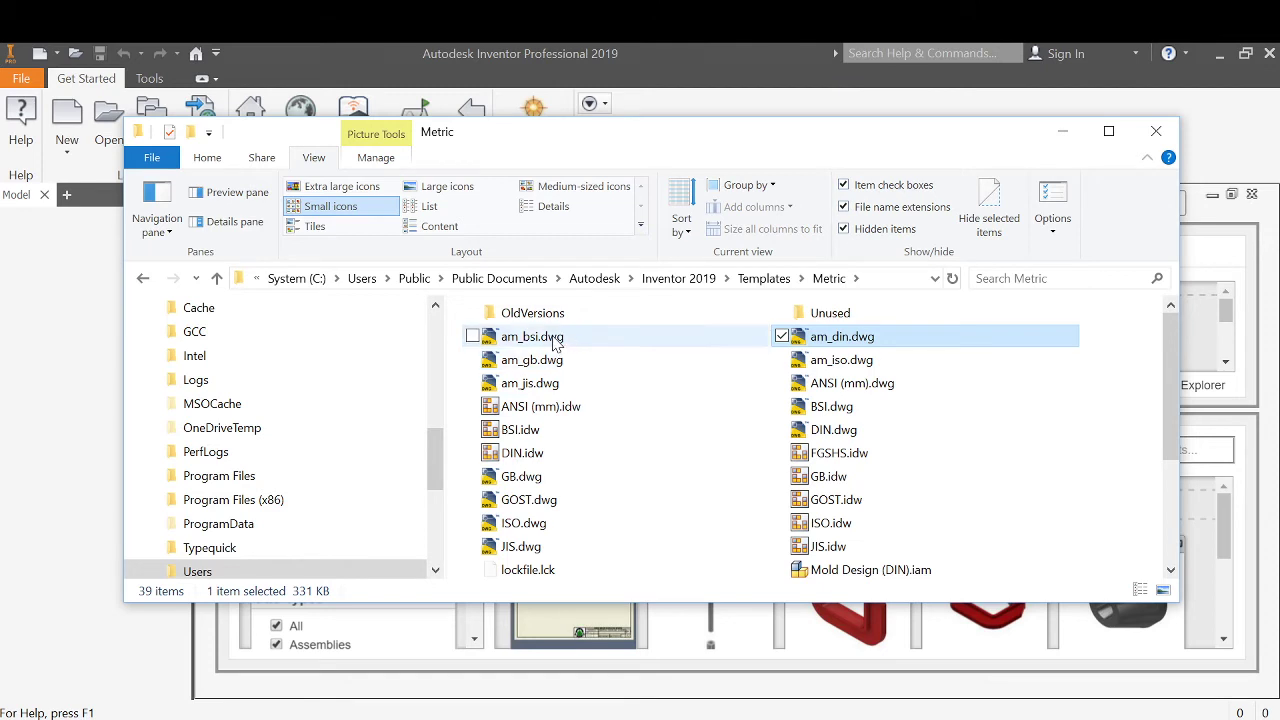
- Select the first column of Metric templates, from am_bsi.dwg through JIS.dwg
left_click(557, 336, "ctrl")
left_click(557, 359, "ctrl")
left_click(560, 383, "ctrl")
left_click(564, 407, "ctrl")
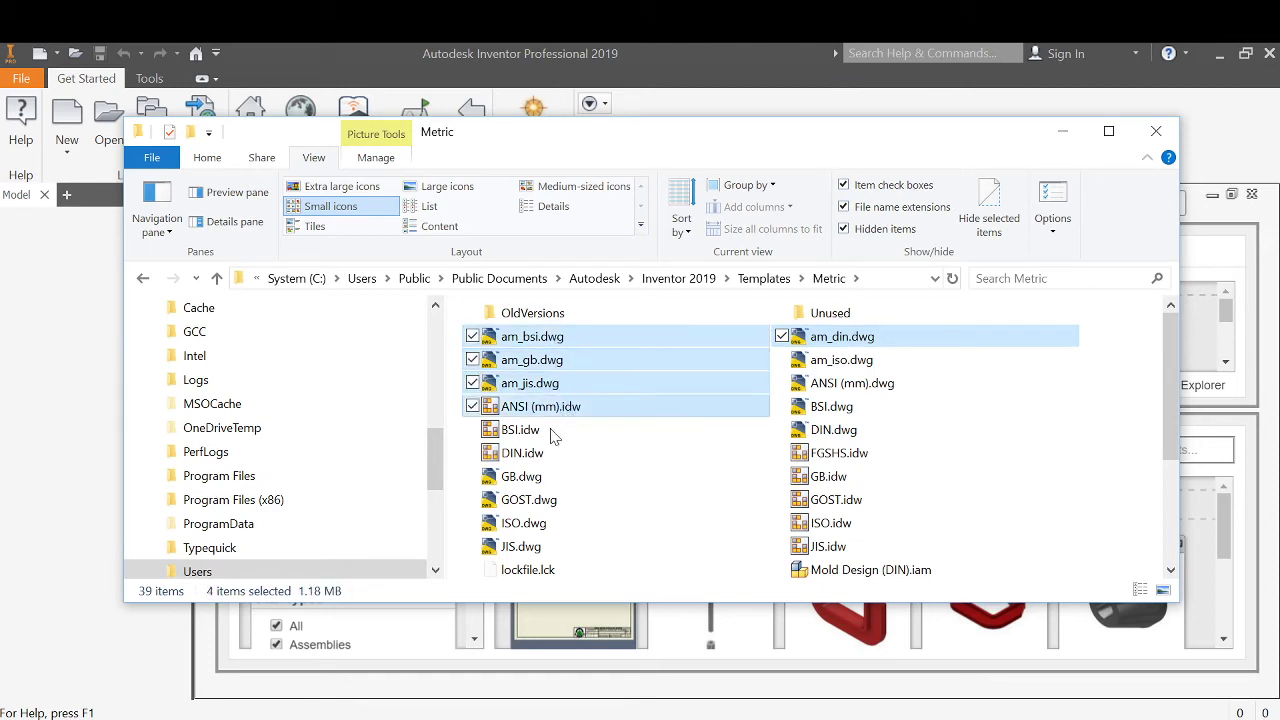
left_click(552, 432, "ctrl")
left_click(540, 454, "ctrl")
left_click(534, 478, "ctrl")
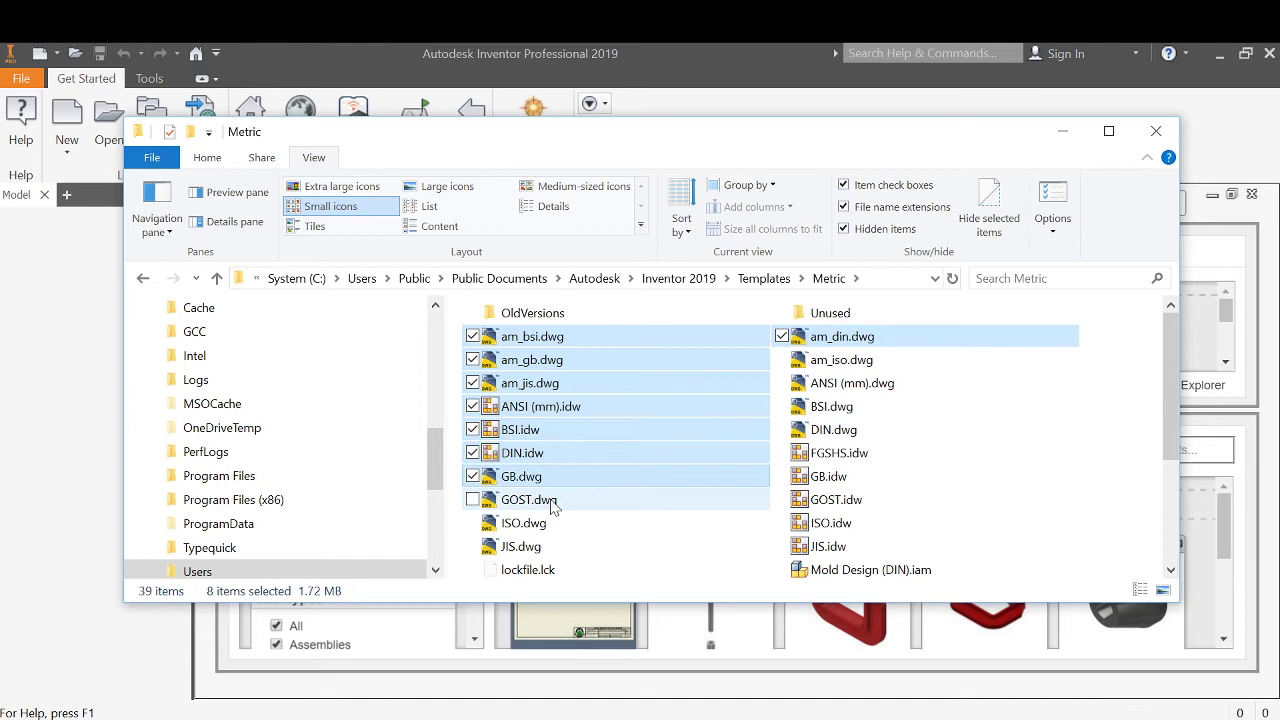
left_click(535, 500, "ctrl")
left_click(537, 524, "ctrl")
left_click(537, 550, "ctrl")
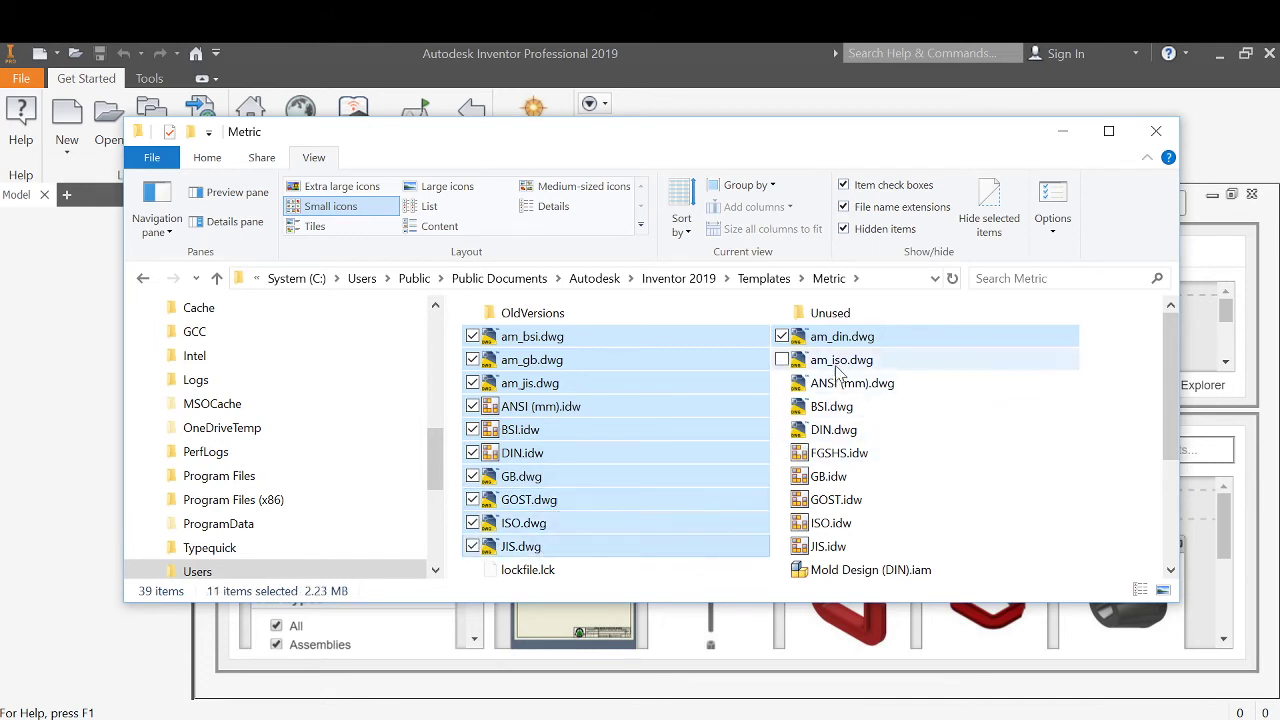
- Add am_iso.dwg through JIS.idw, move all selected templates into Unused, and close Explorer
left_click(842, 360, "ctrl")
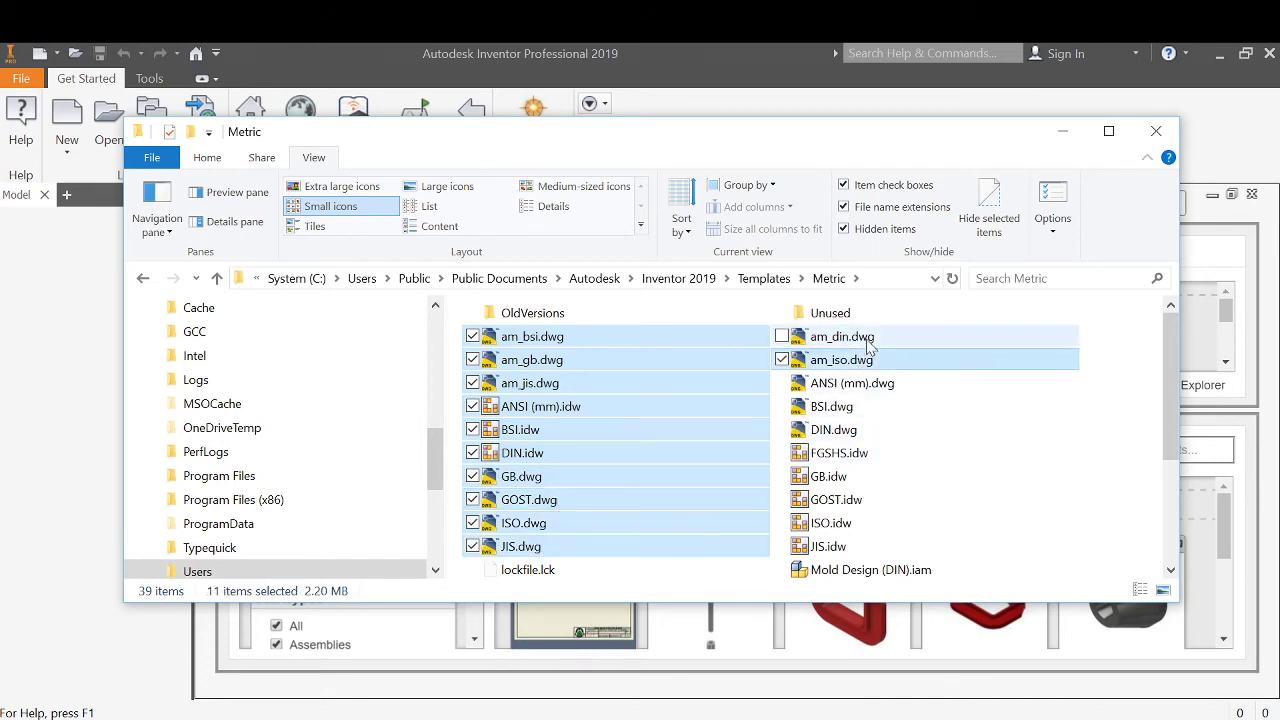
left_click(850, 383, "ctrl")
left_click(852, 408, "ctrl")
left_click(848, 431, "ctrl")
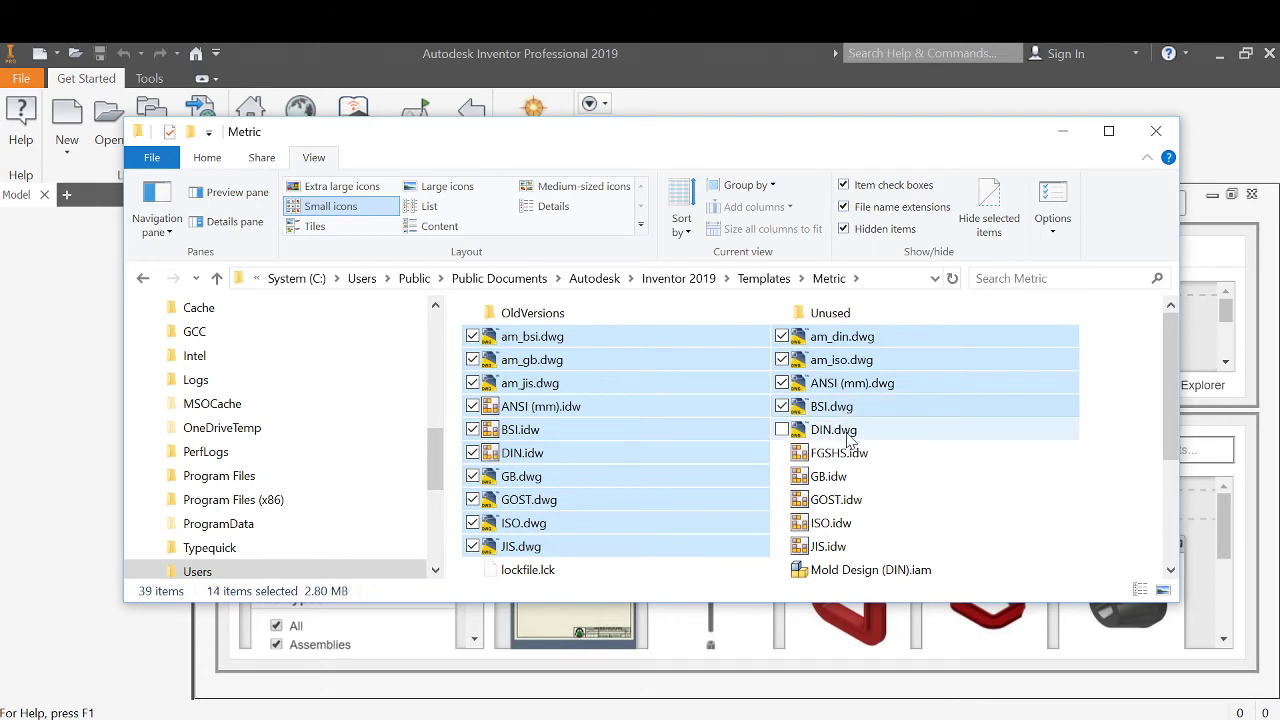
left_click(848, 479, "ctrl")
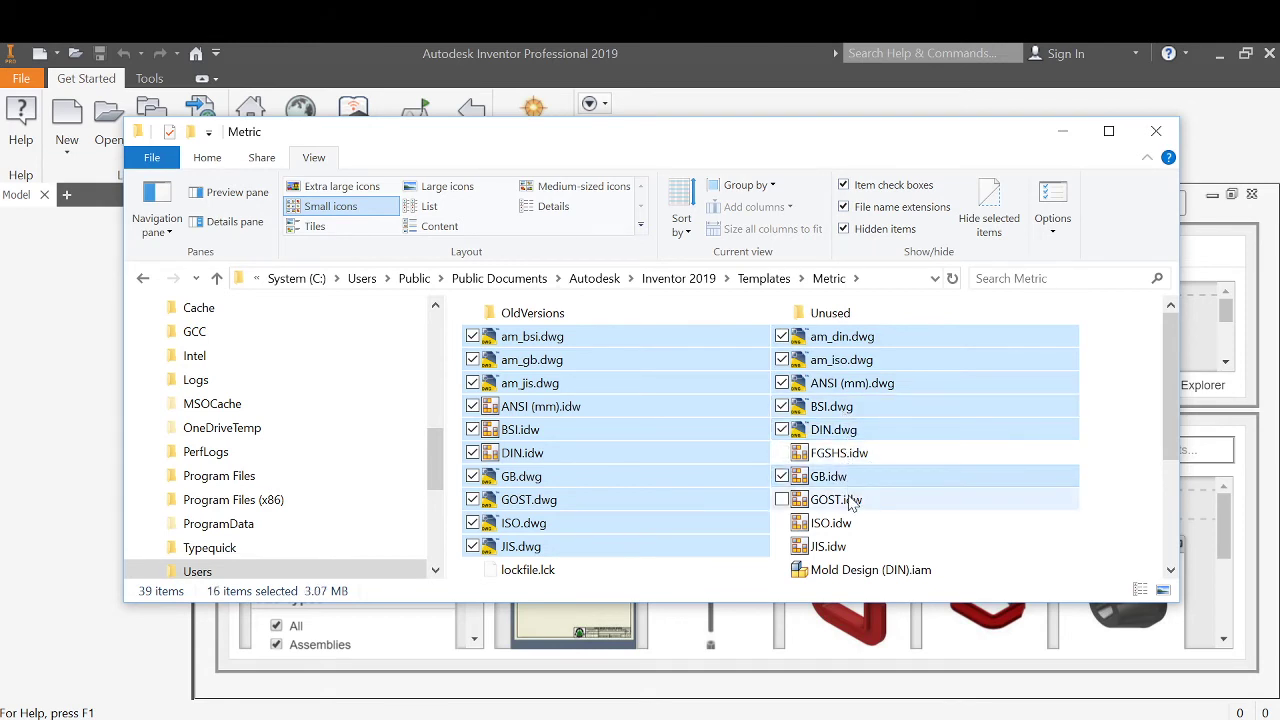
left_click(852, 502, "ctrl")
left_click(835, 523, "ctrl")
left_click(832, 547, "ctrl")
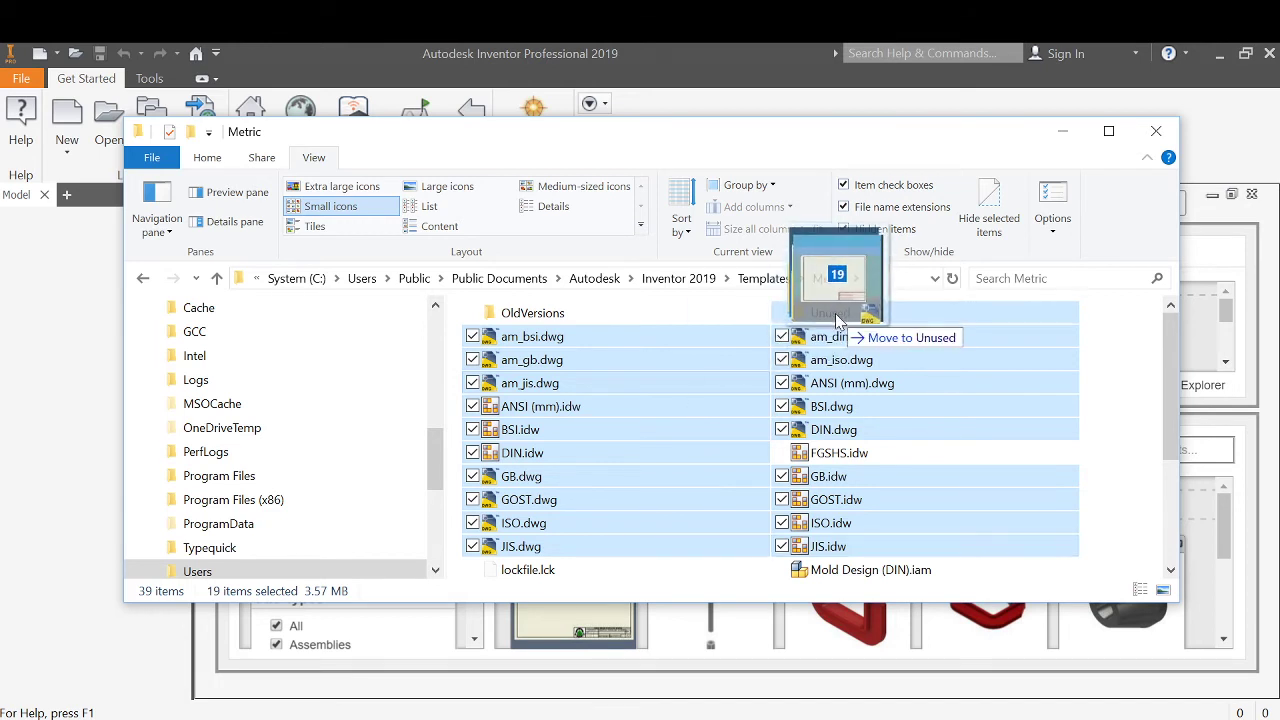
left_click_drag(728, 401, 838, 315)
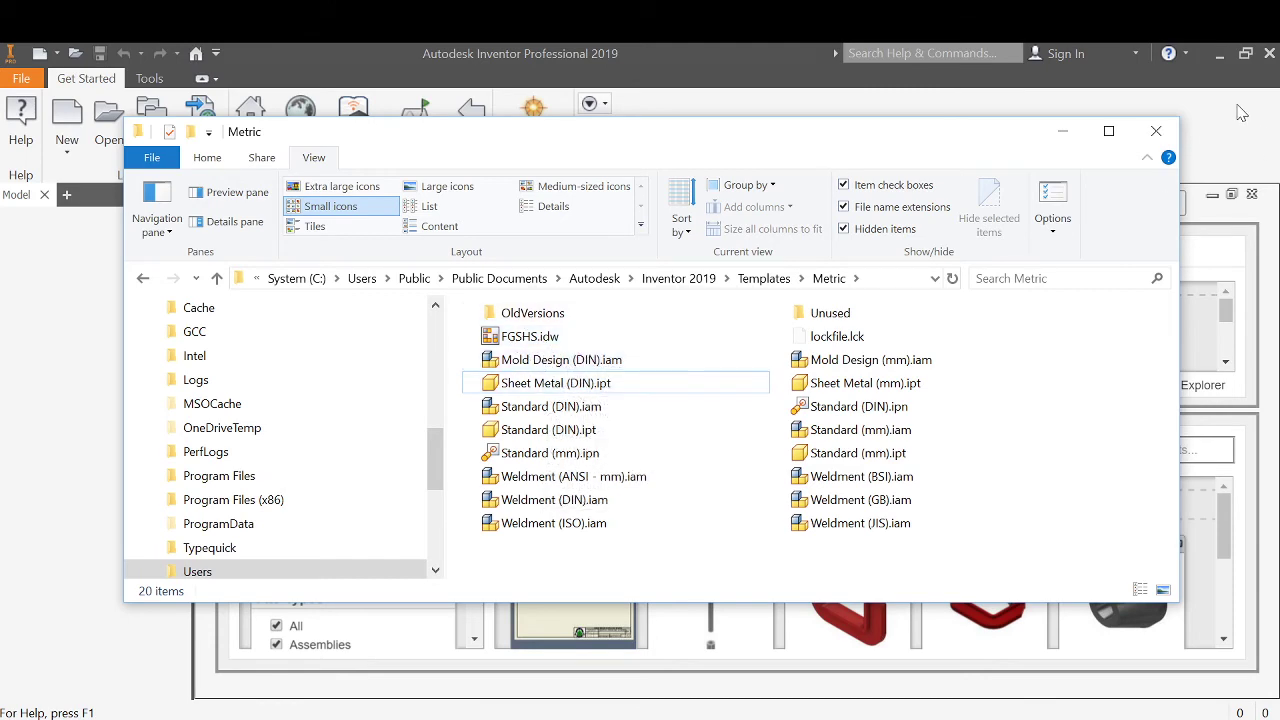
left_click(1156, 131)
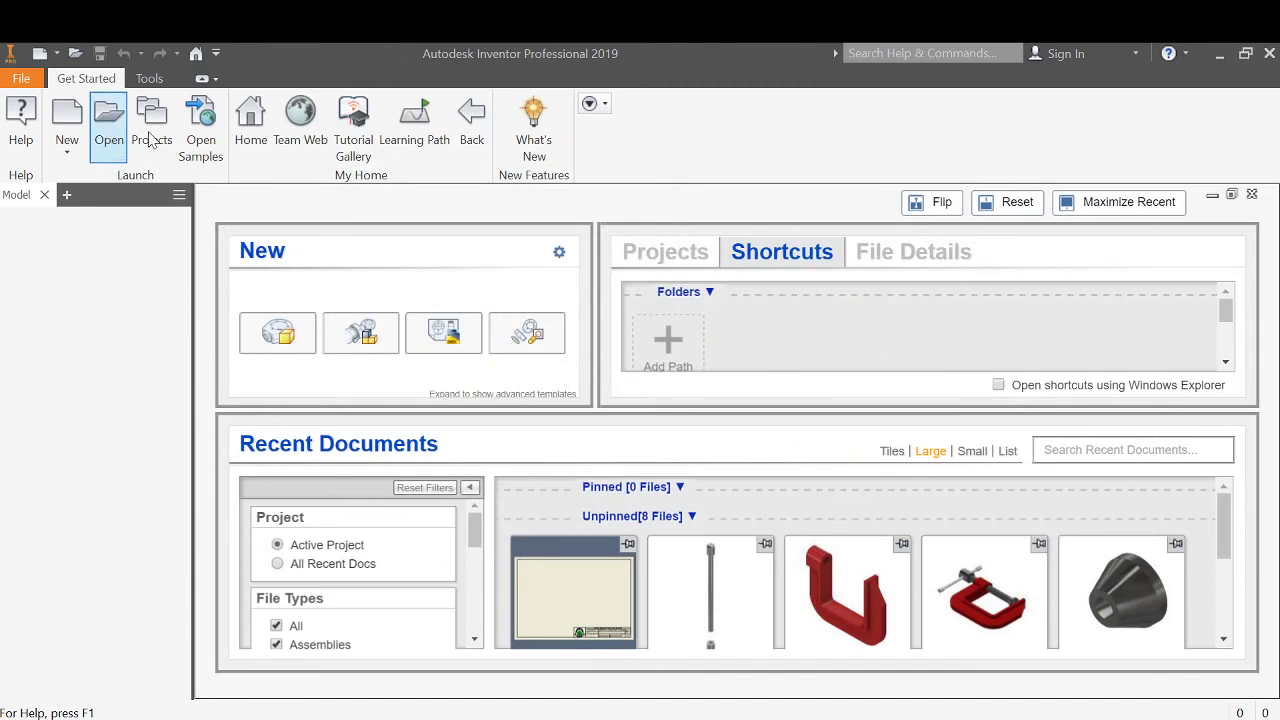
- Create a new drawing from the Metric FGSHS.idw template with author and title TEST
left_click(69, 150)
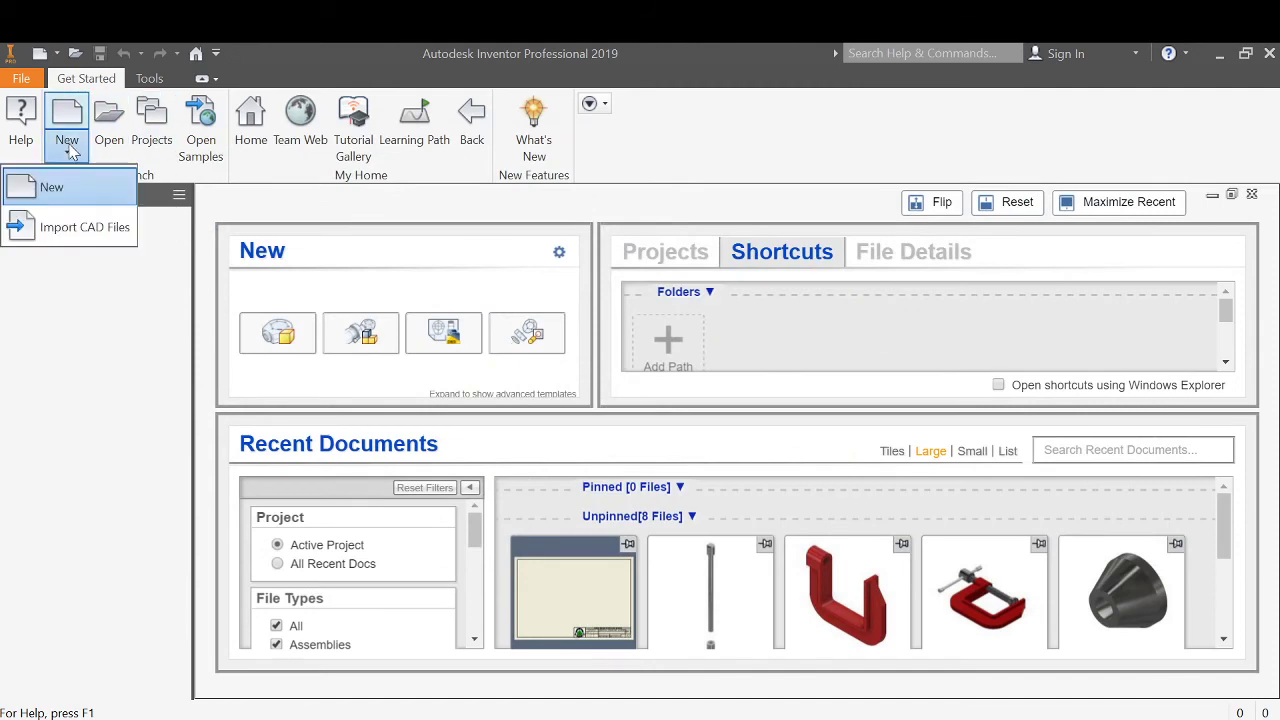
left_click(76, 203)
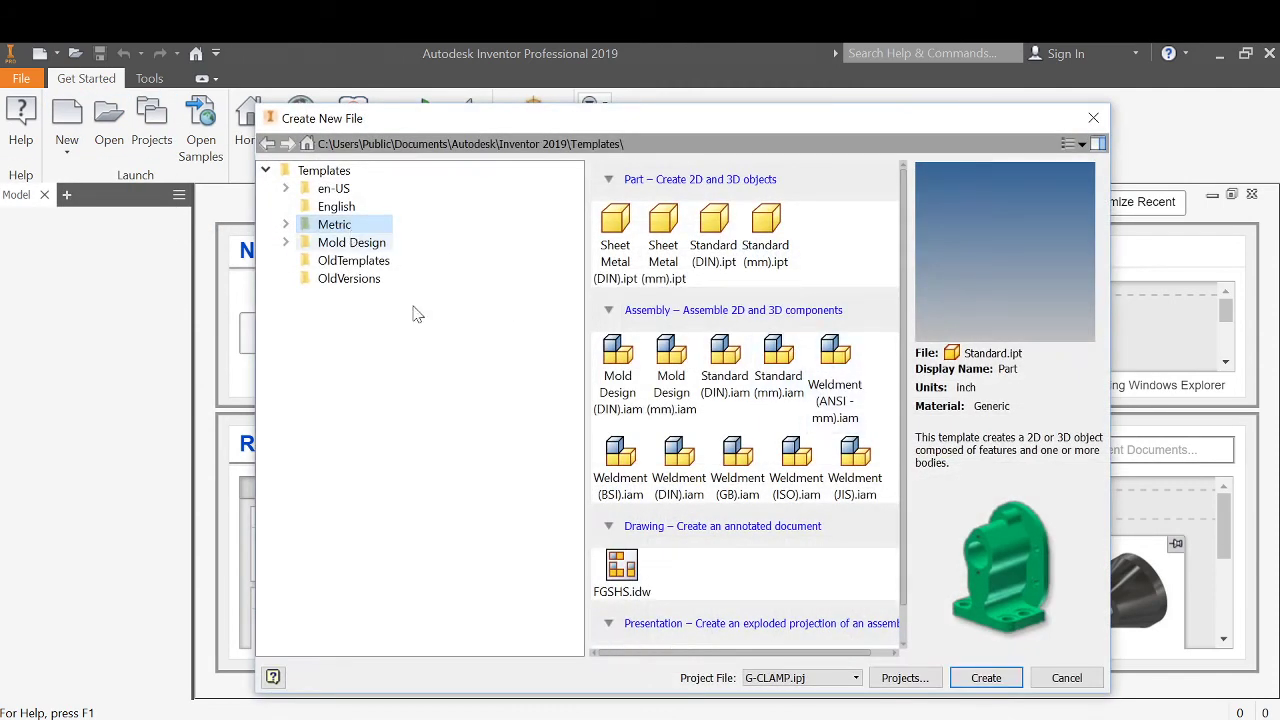
double_click(622, 570)
type("Mr OWEN")
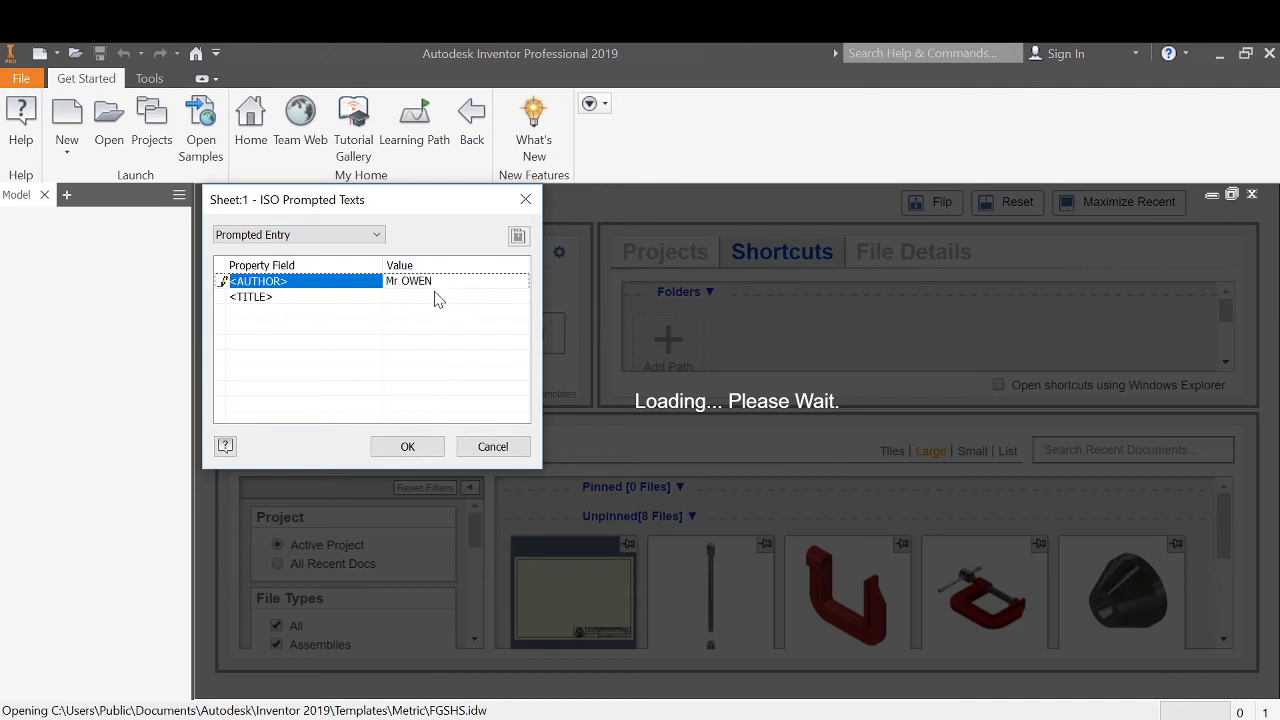
key("Return")
type("TEST")
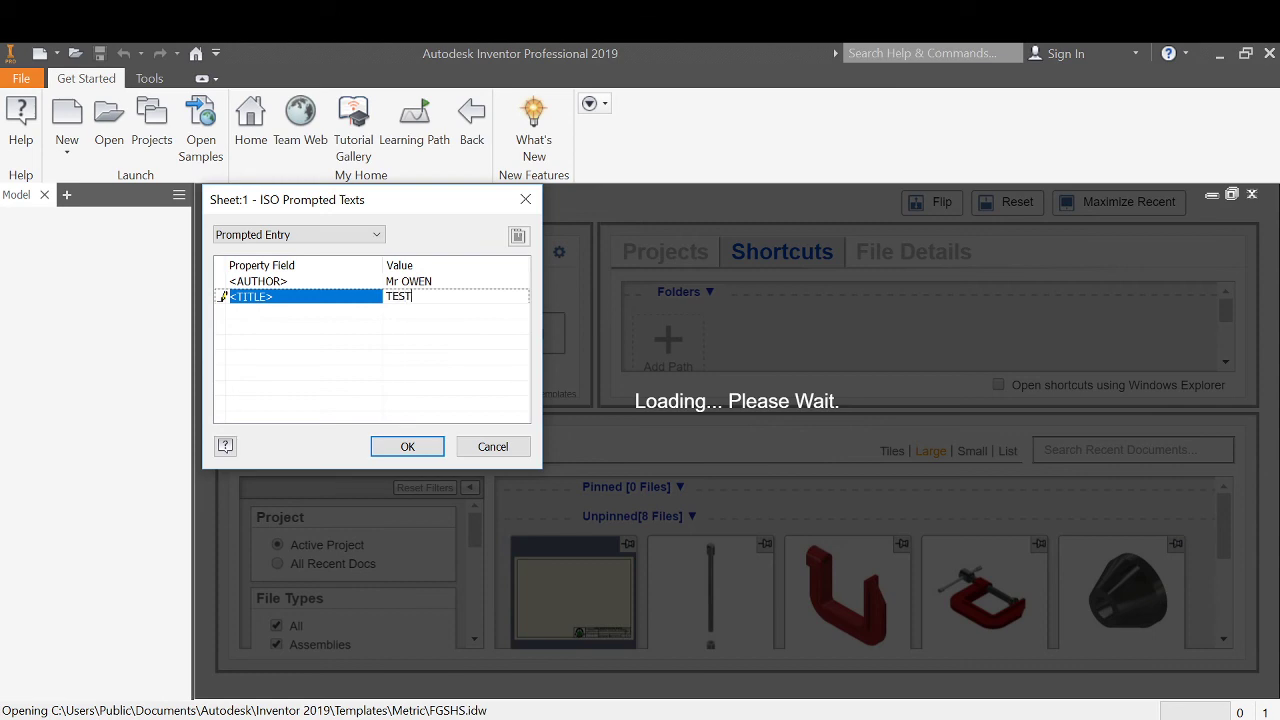
left_click(436, 449)
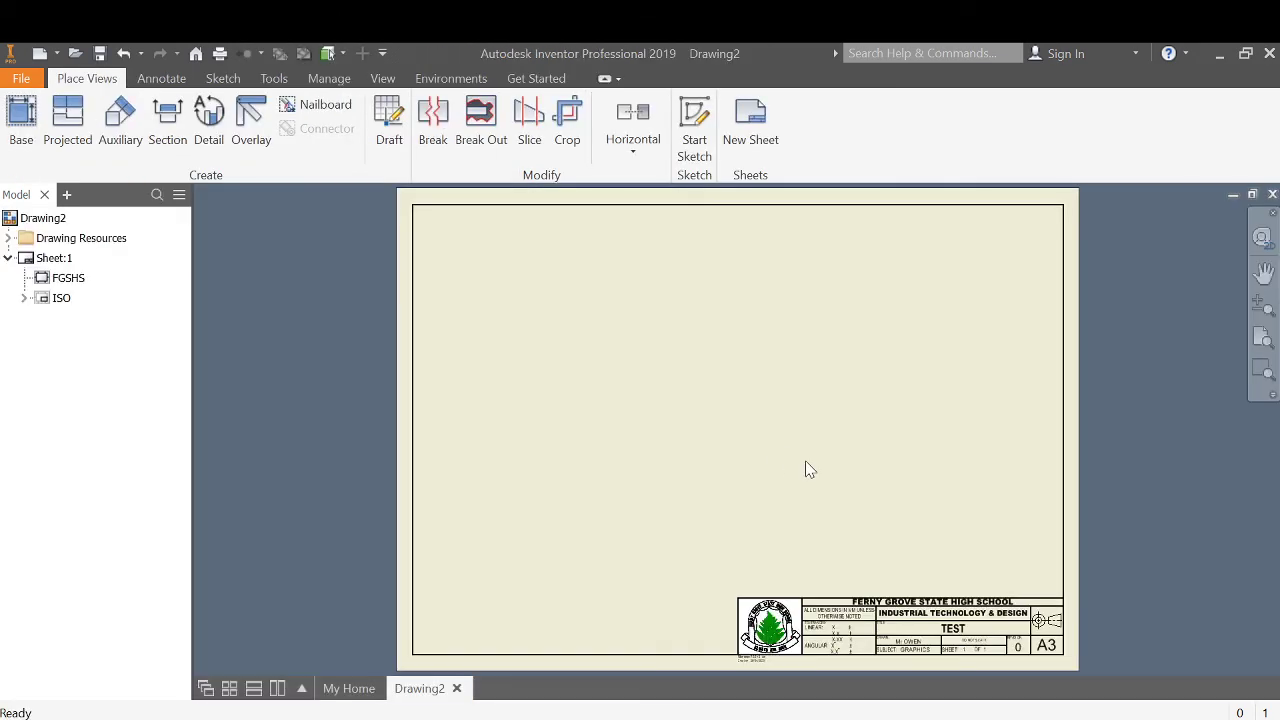
- Bring up the Save As dialog for the new Drawing2
scroll(914, 642, "up", 5)
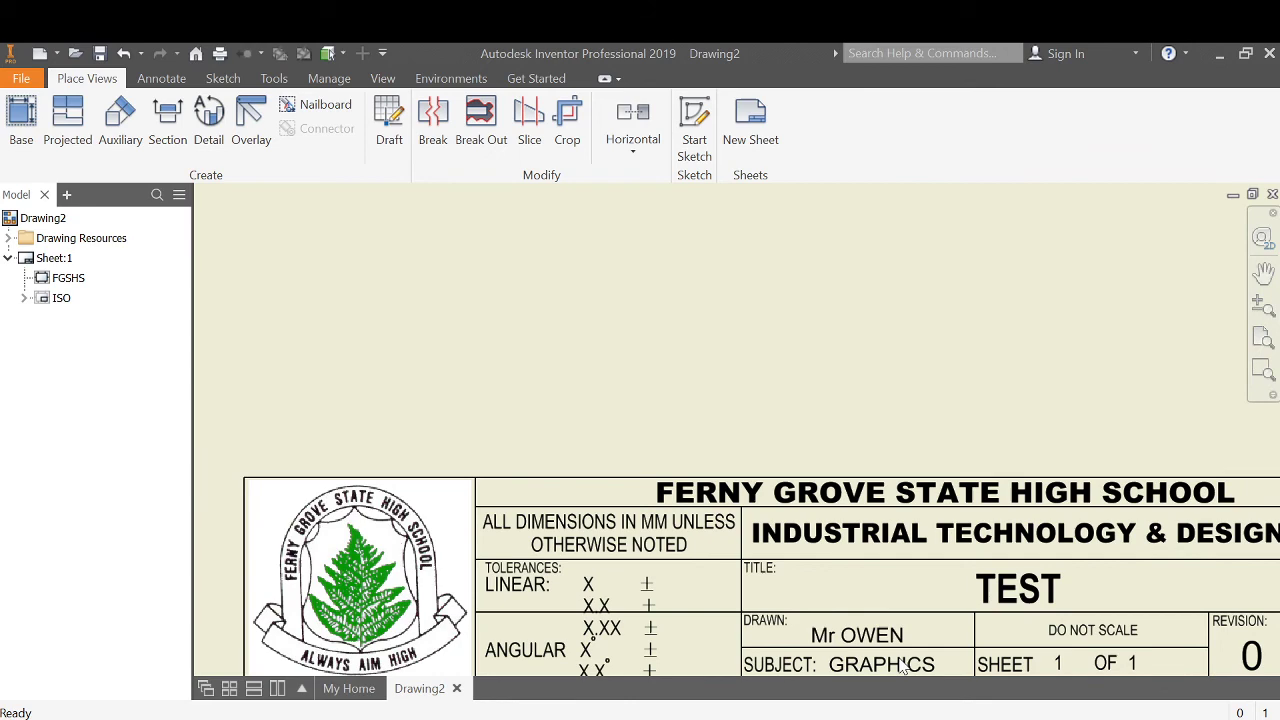
scroll(930, 533, "down", 3)
scroll(849, 420, "down", 2)
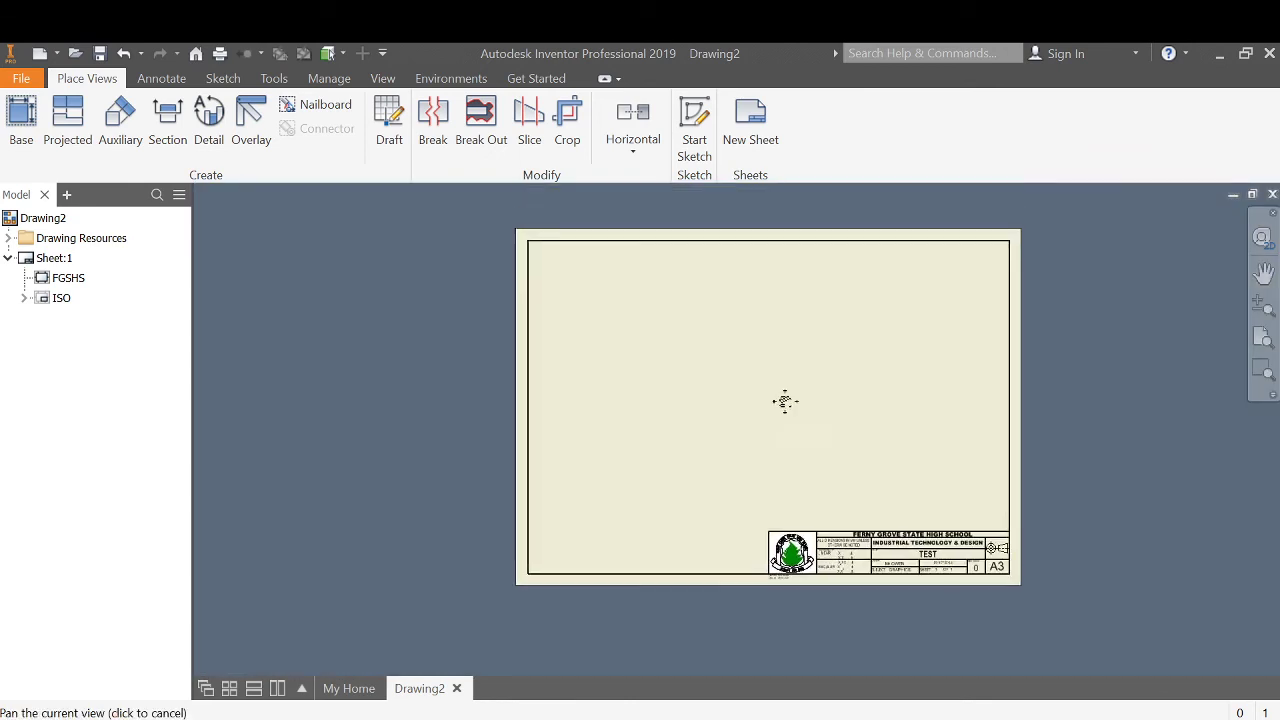
scroll(783, 400, "down", 2)
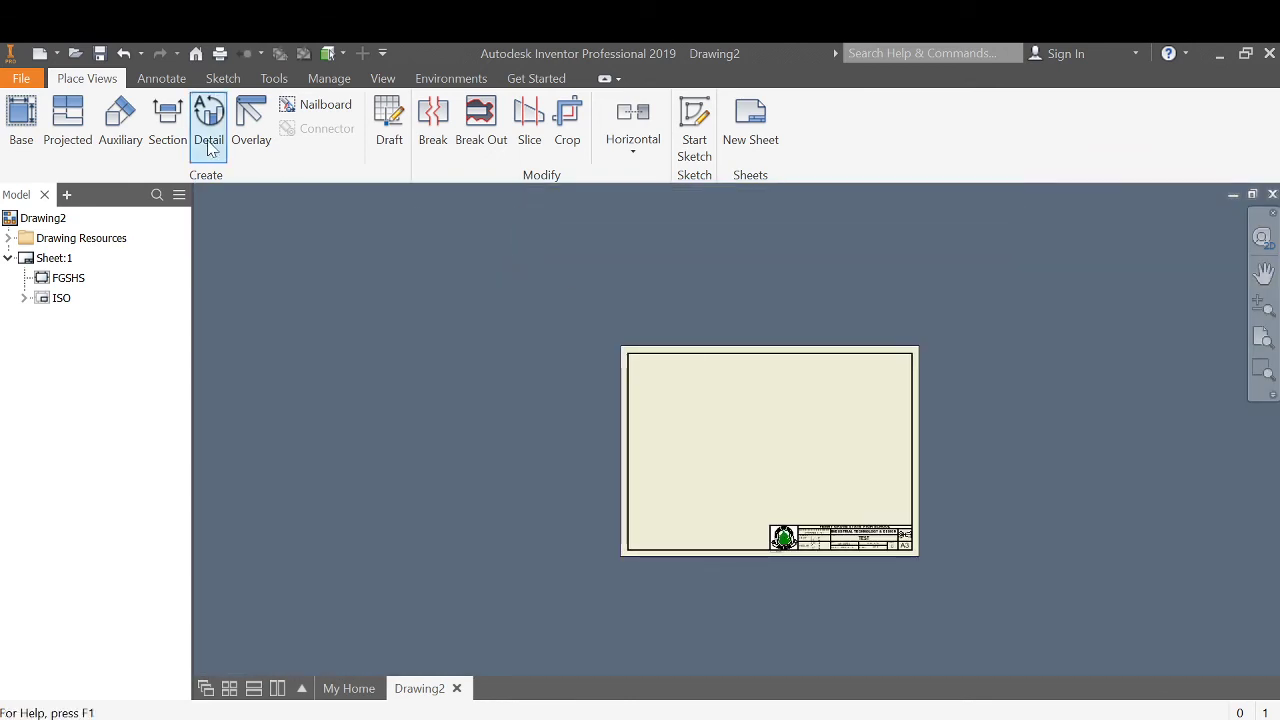
left_click(24, 79)
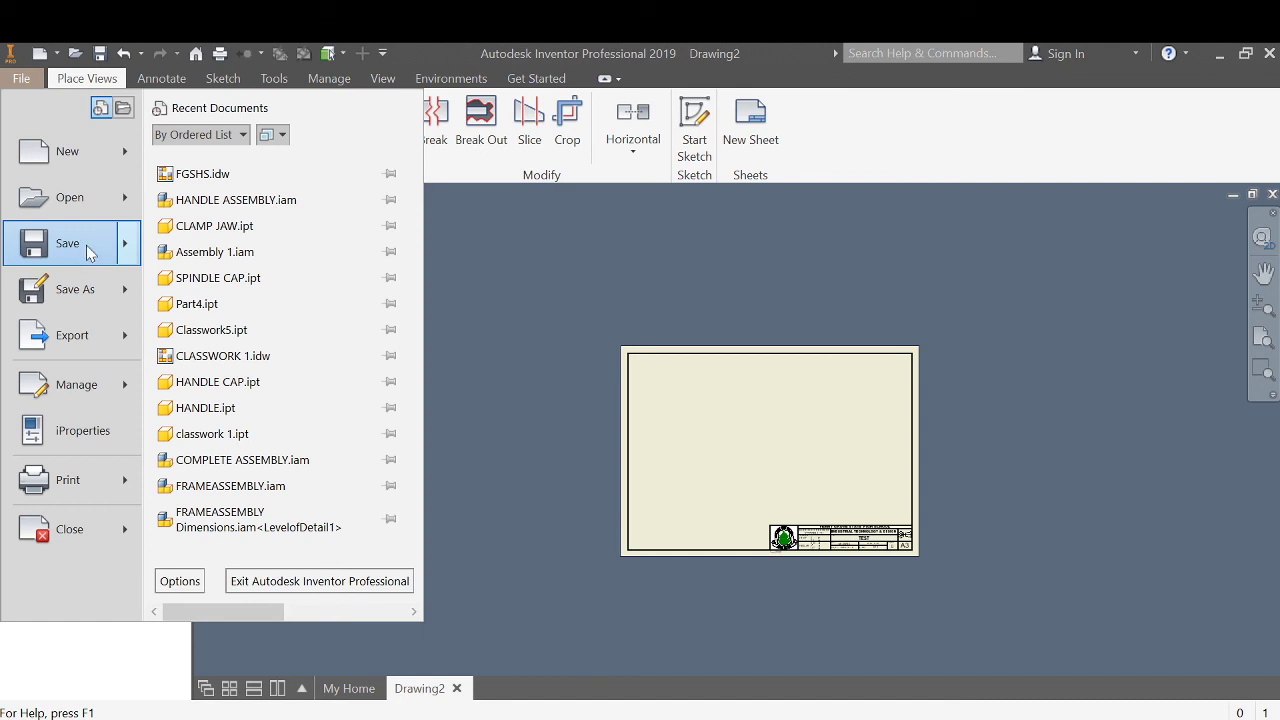
mouse_move(68, 243)
left_click(88, 250)
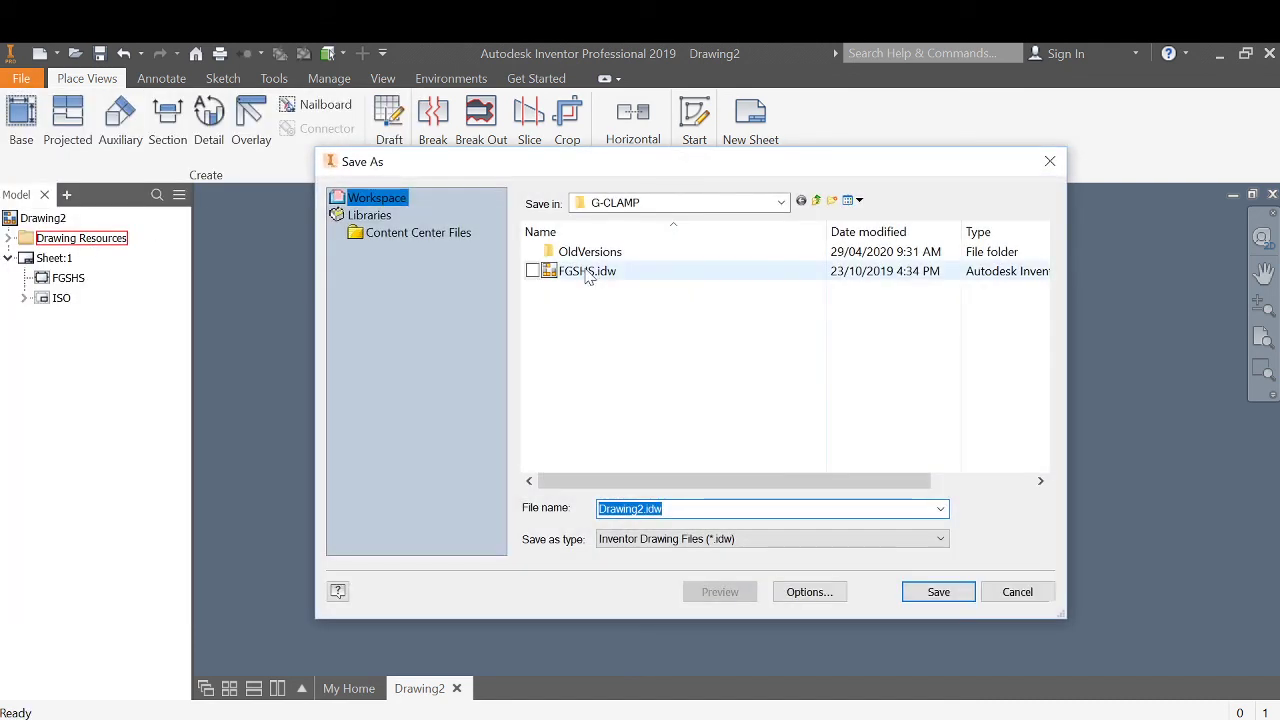